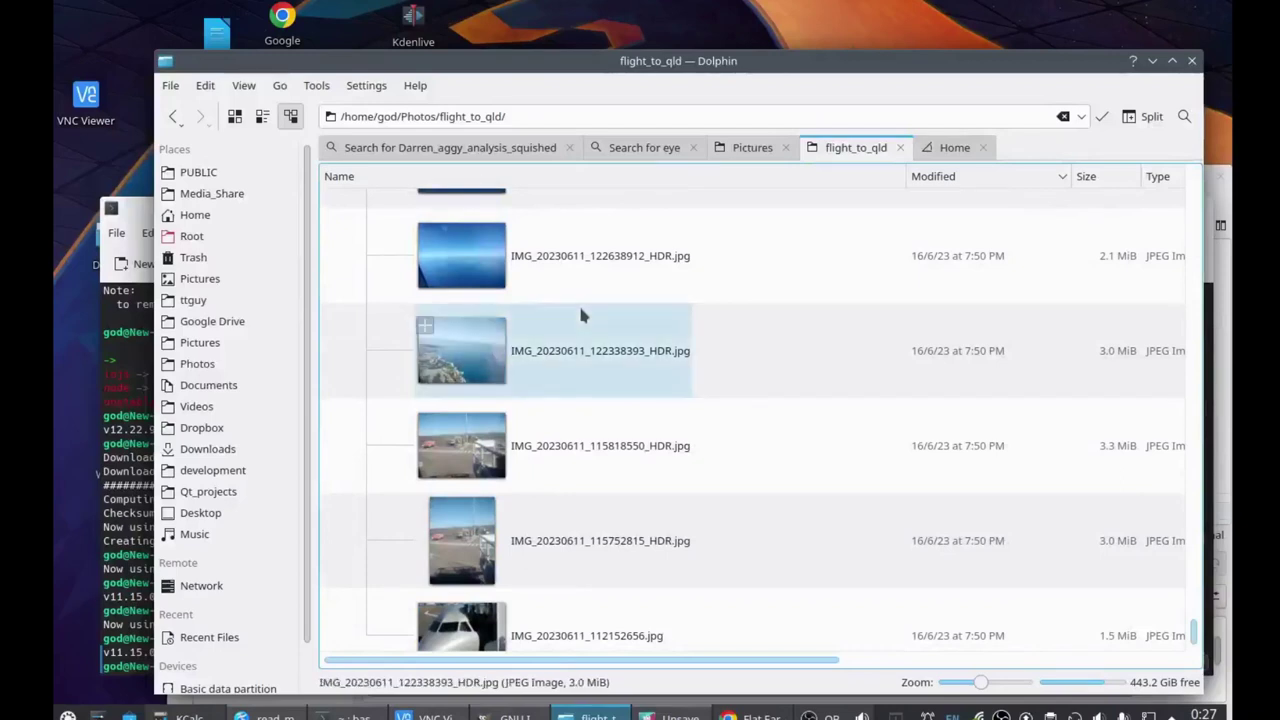
Open the aerial sea photo IMG_20230611_122638912_HDR.jpg from Dolphin with GIMP
scroll(590, 302, up, 2)
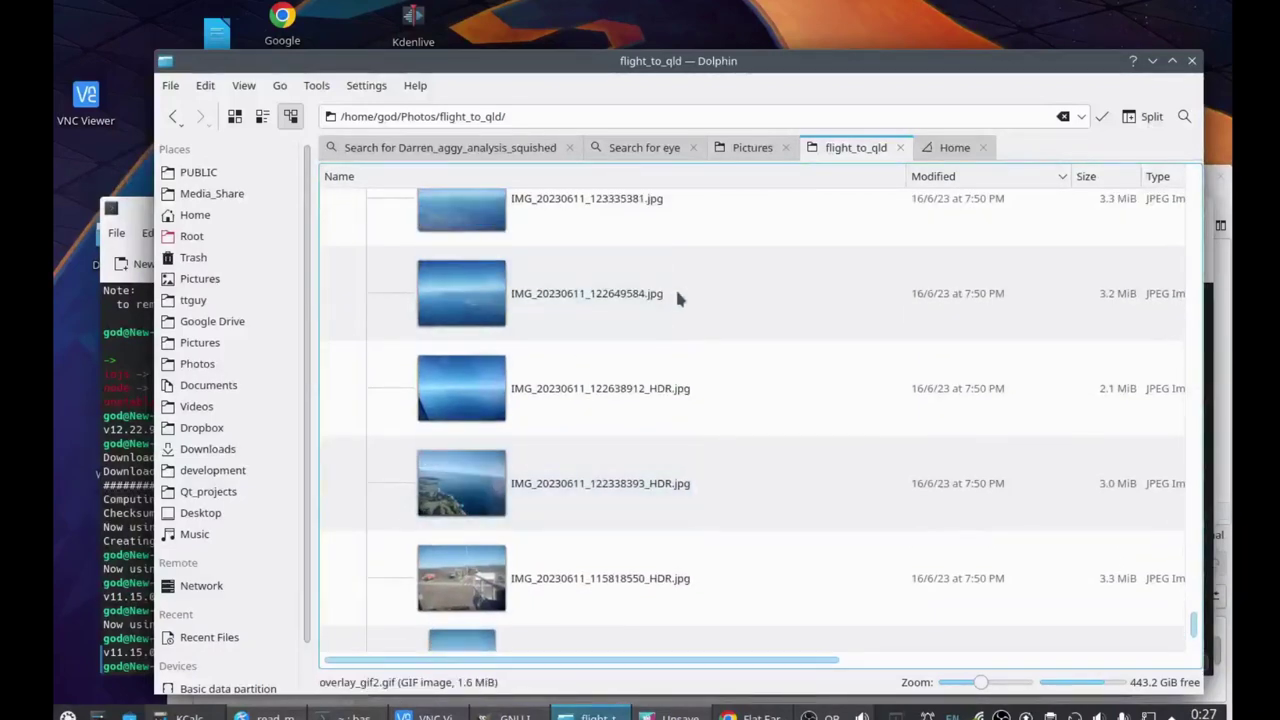
mouse_move(552, 388)
right_click(477, 395)
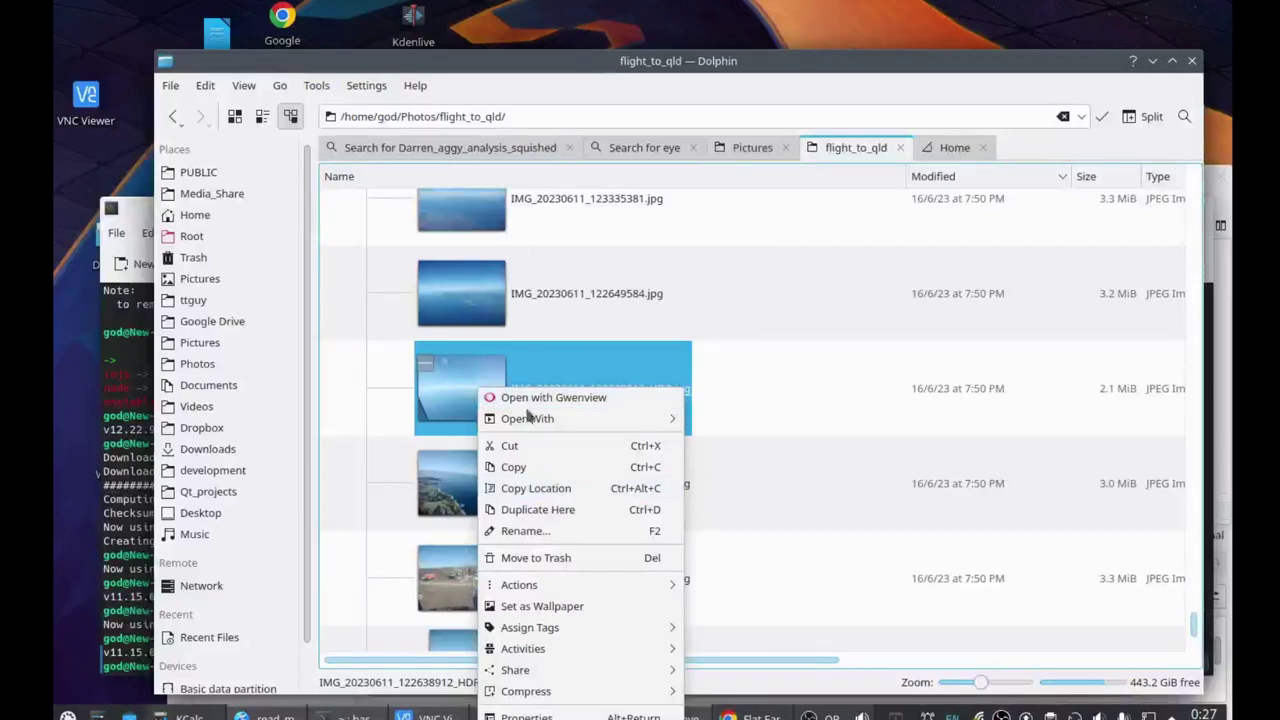
mouse_move(528, 418)
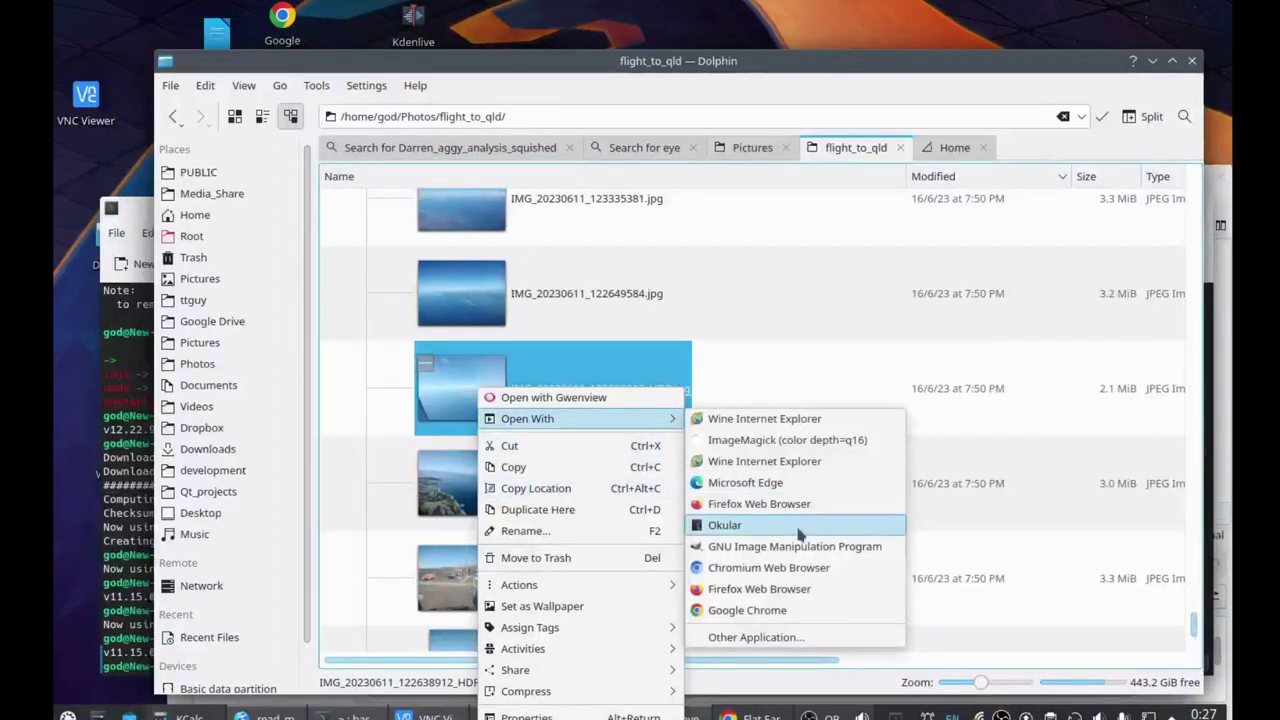
click(728, 546)
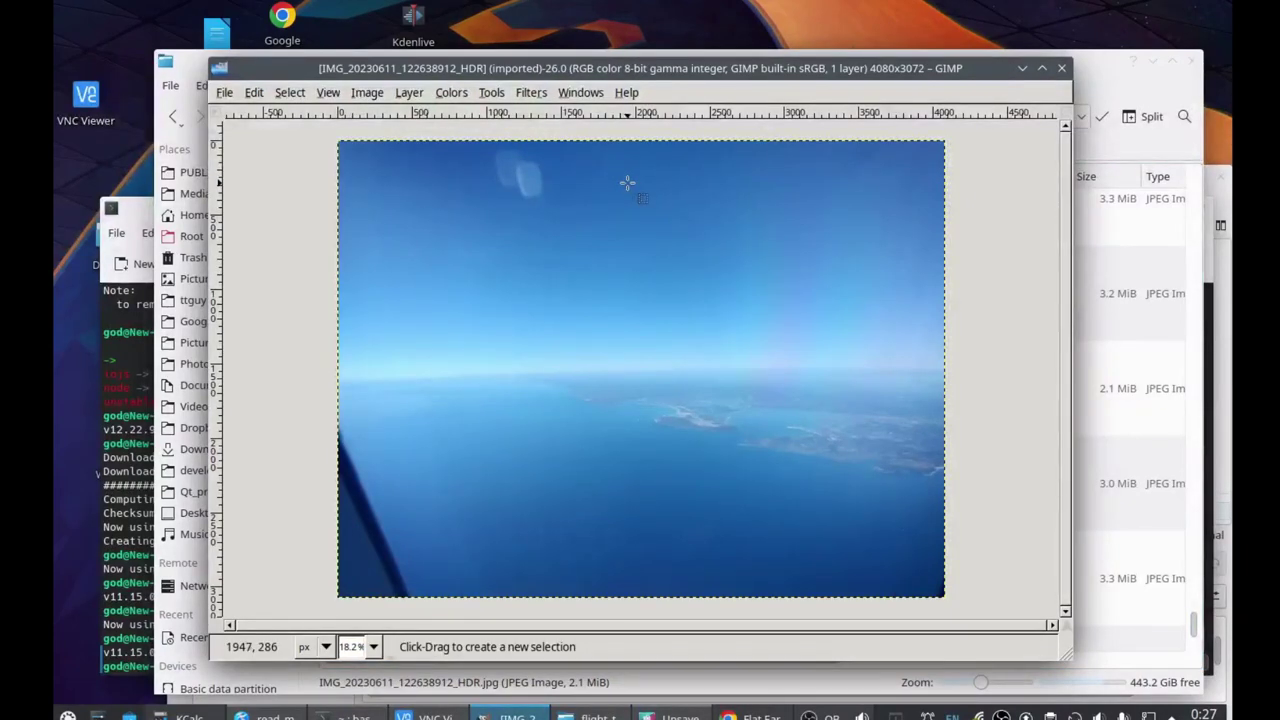
Resize the canvas to 200% height and 100% width, giving 4080x6144
click(367, 93)
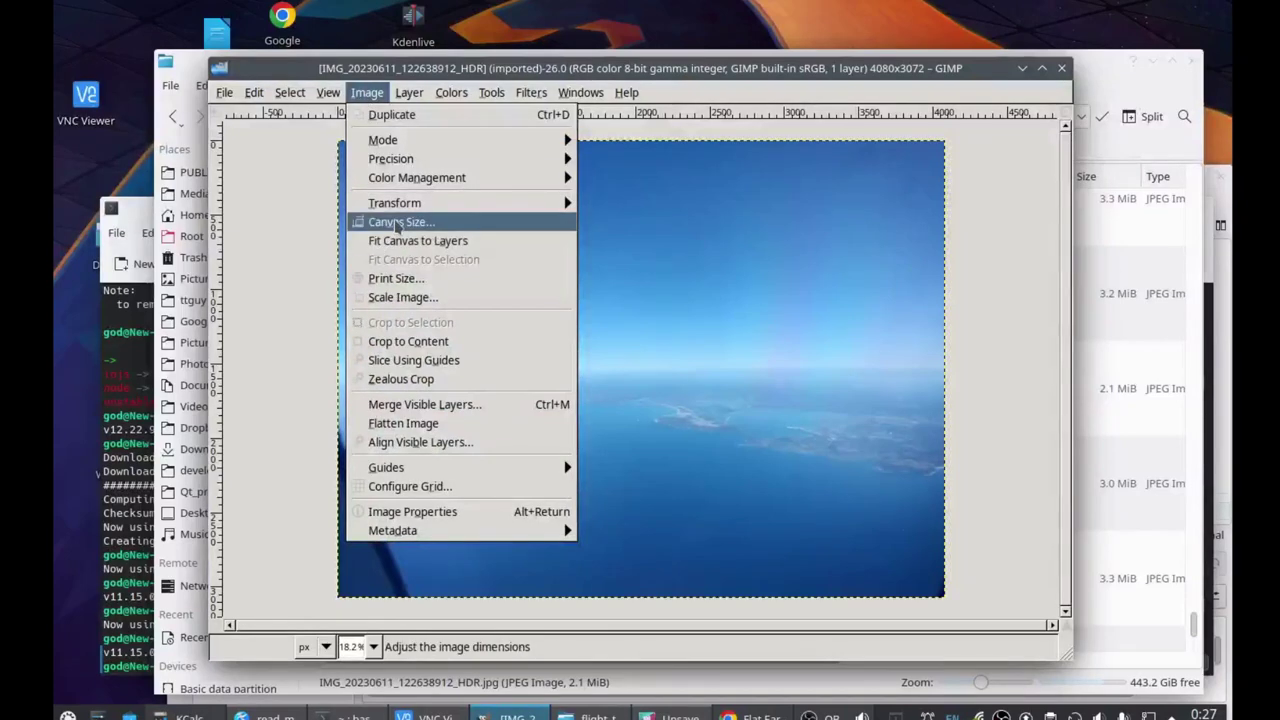
click(398, 222)
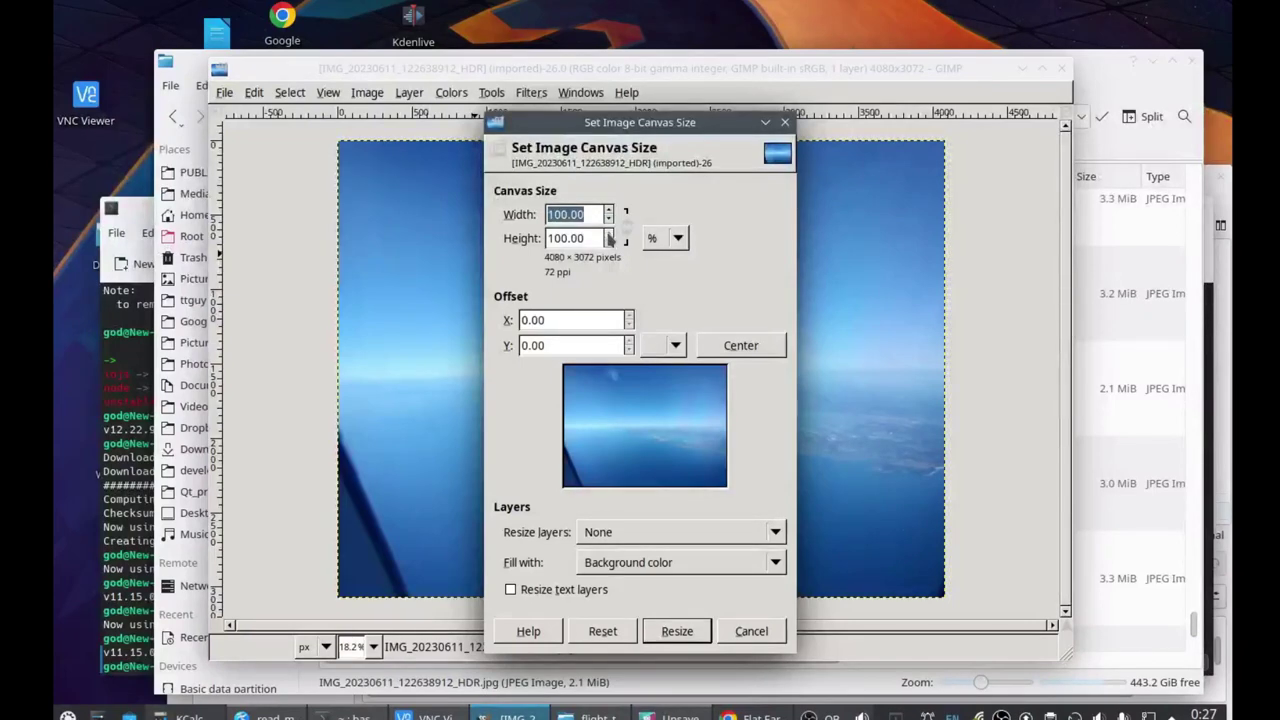
click(548, 238)
text(200)
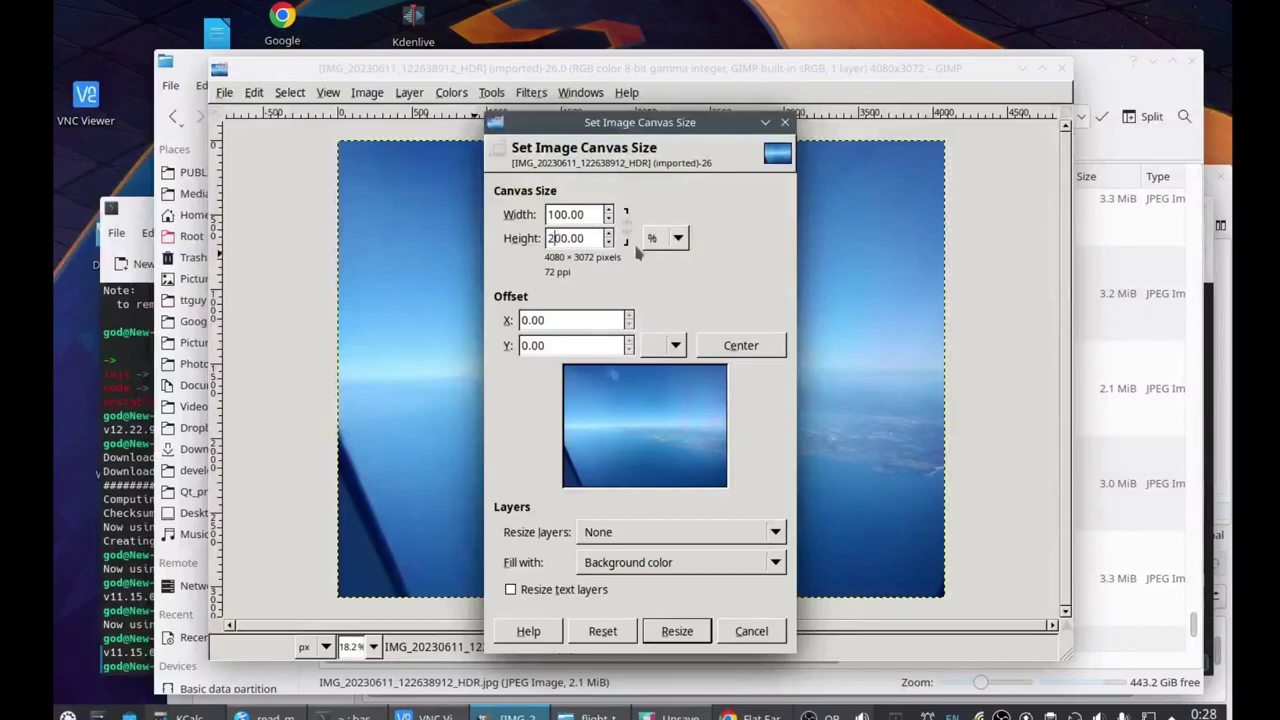
click(677, 638)
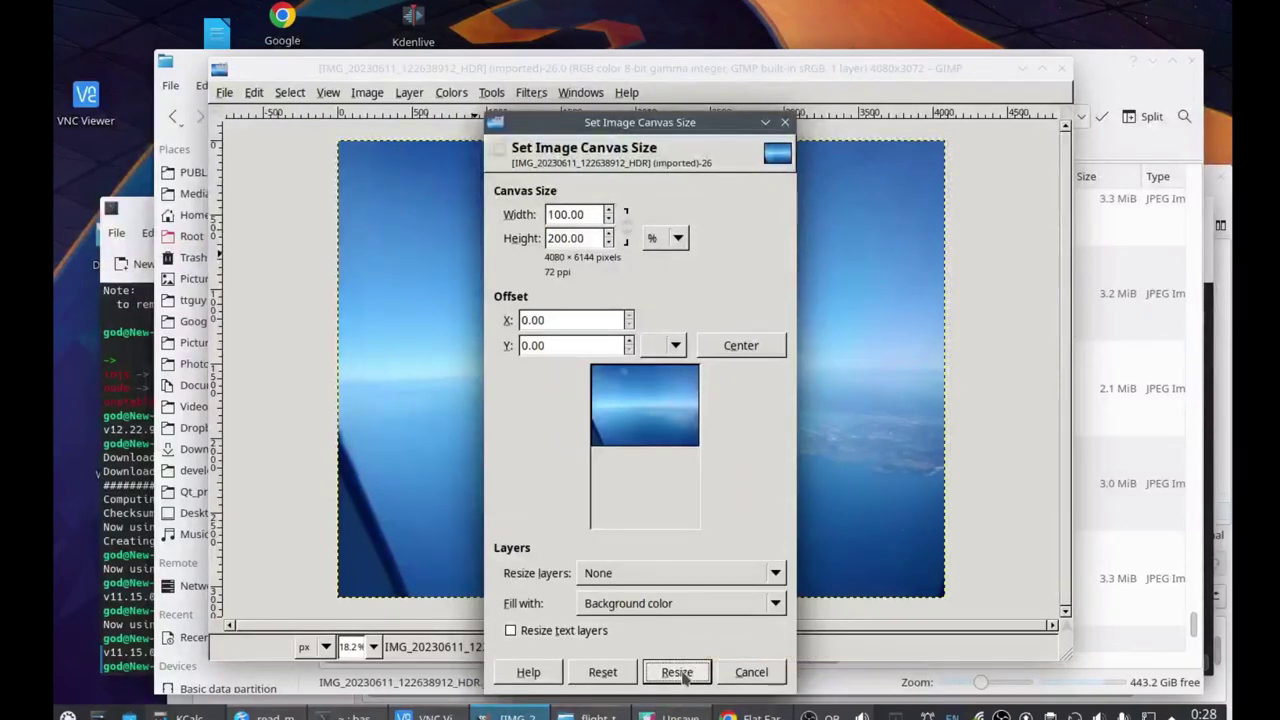
click(677, 672)
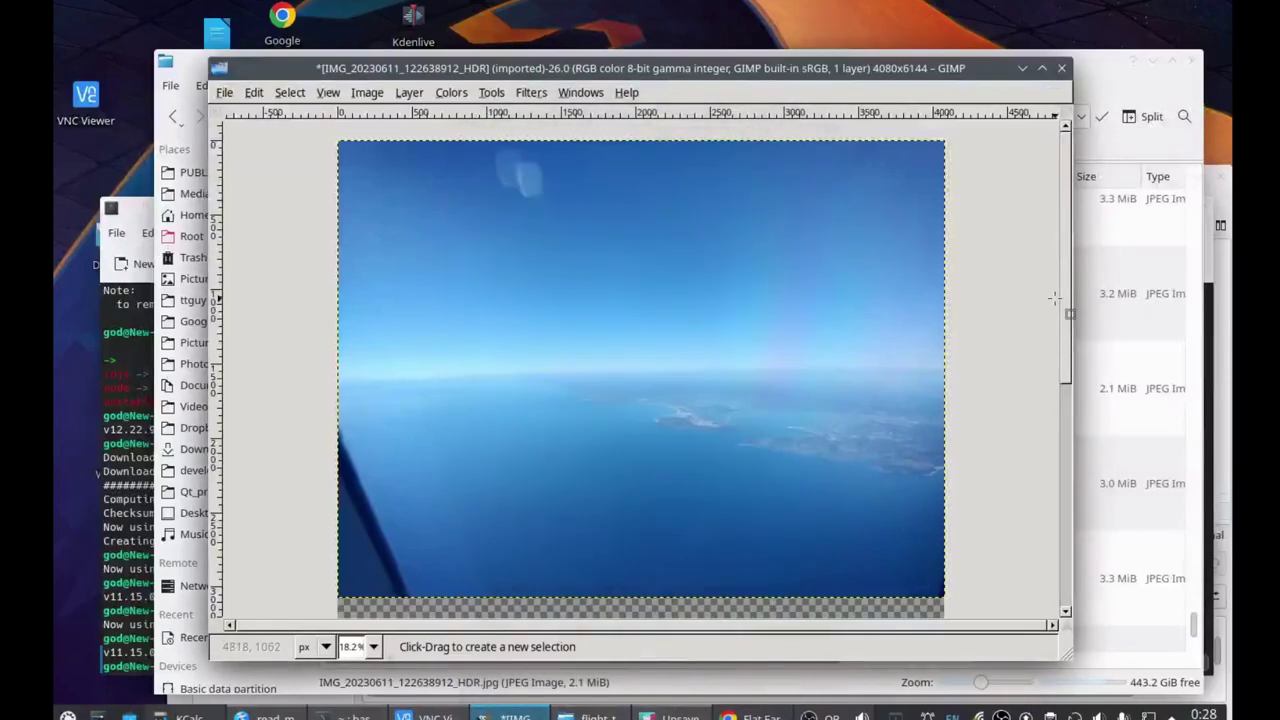
Open IMG_20230611_115818550_HDR.jpg as a layer, adding the airport apron photo as a second layer
mouse_move(1067, 298)
mouse_down()
mouse_move(1067, 607)
mouse_move(1066, 290)
mouse_up()
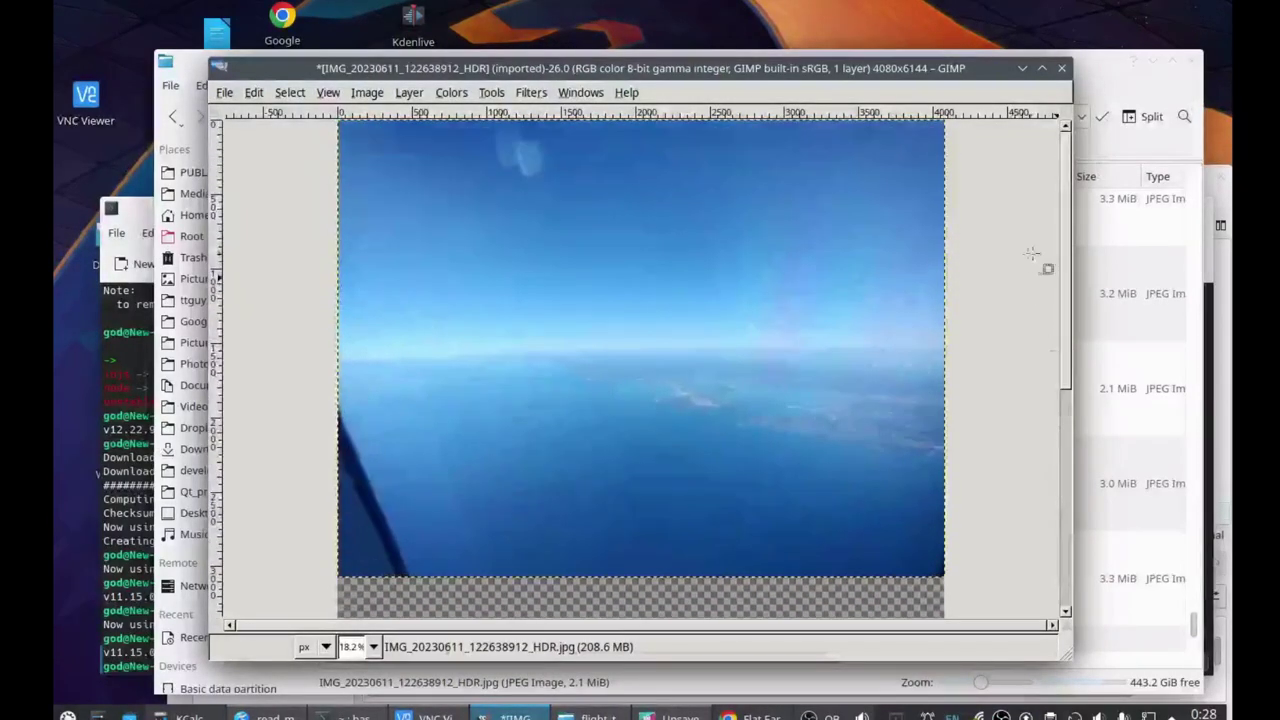
click(224, 92)
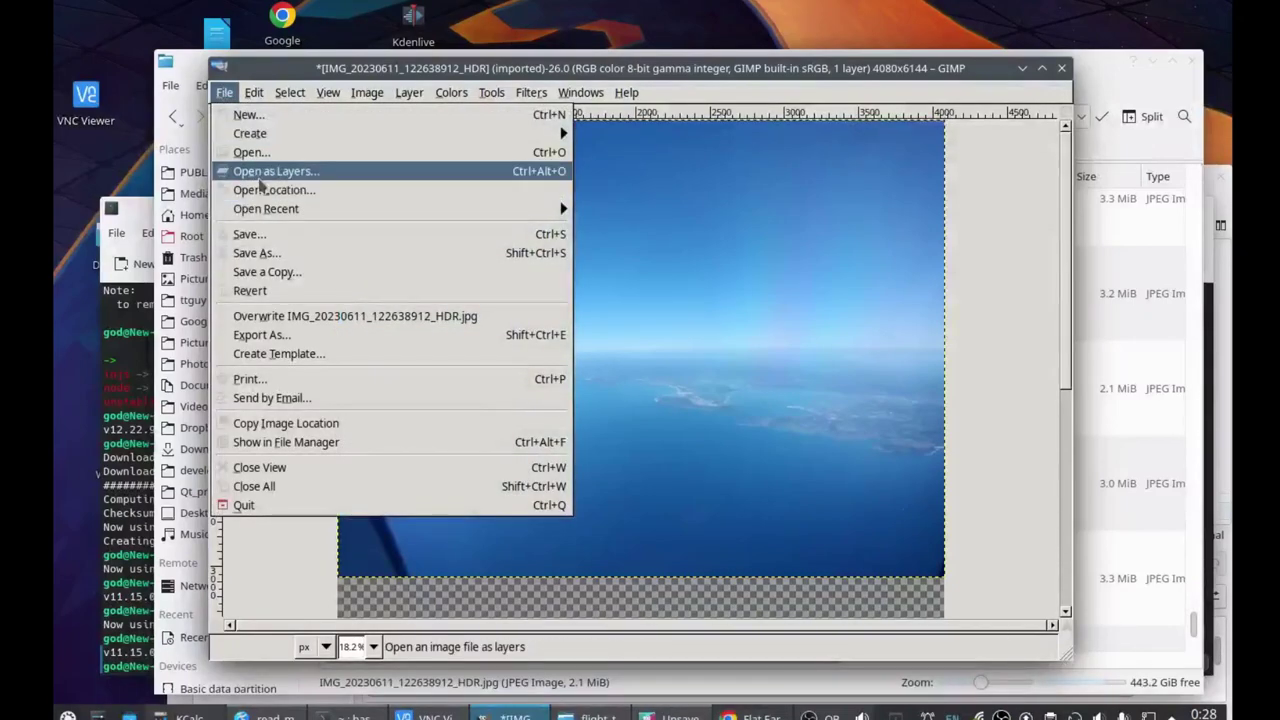
click(259, 176)
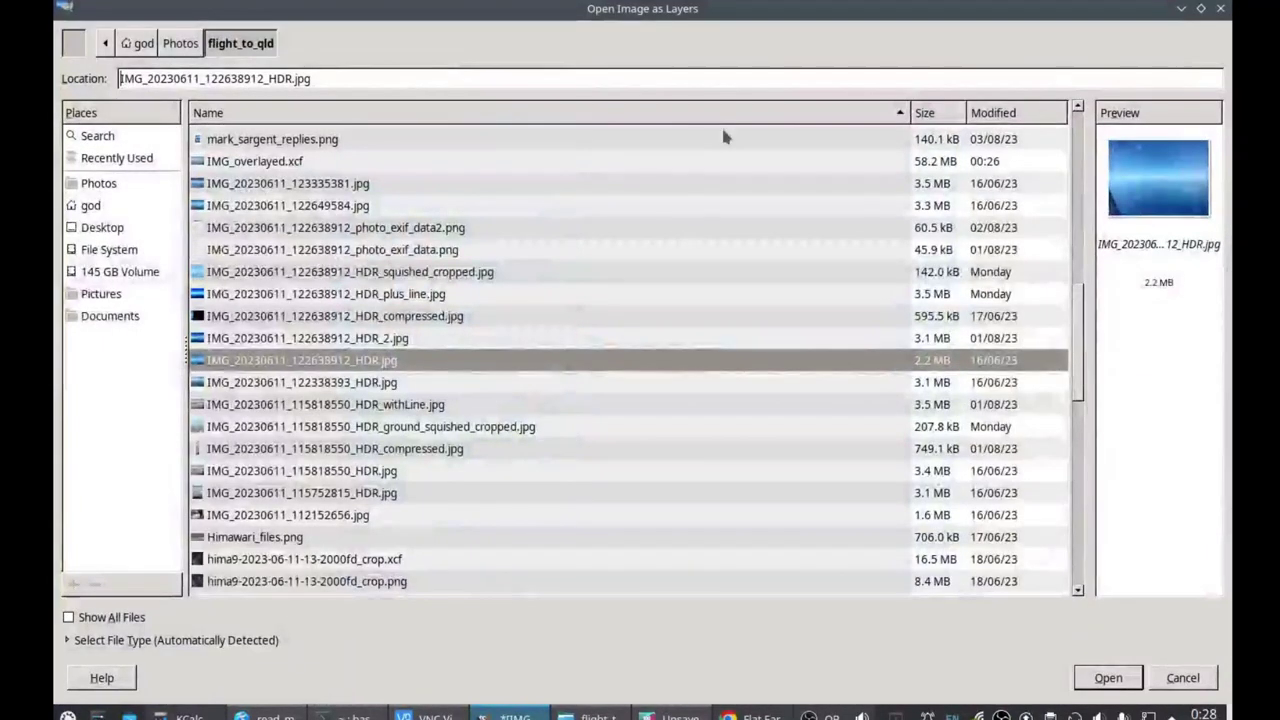
click(247, 473)
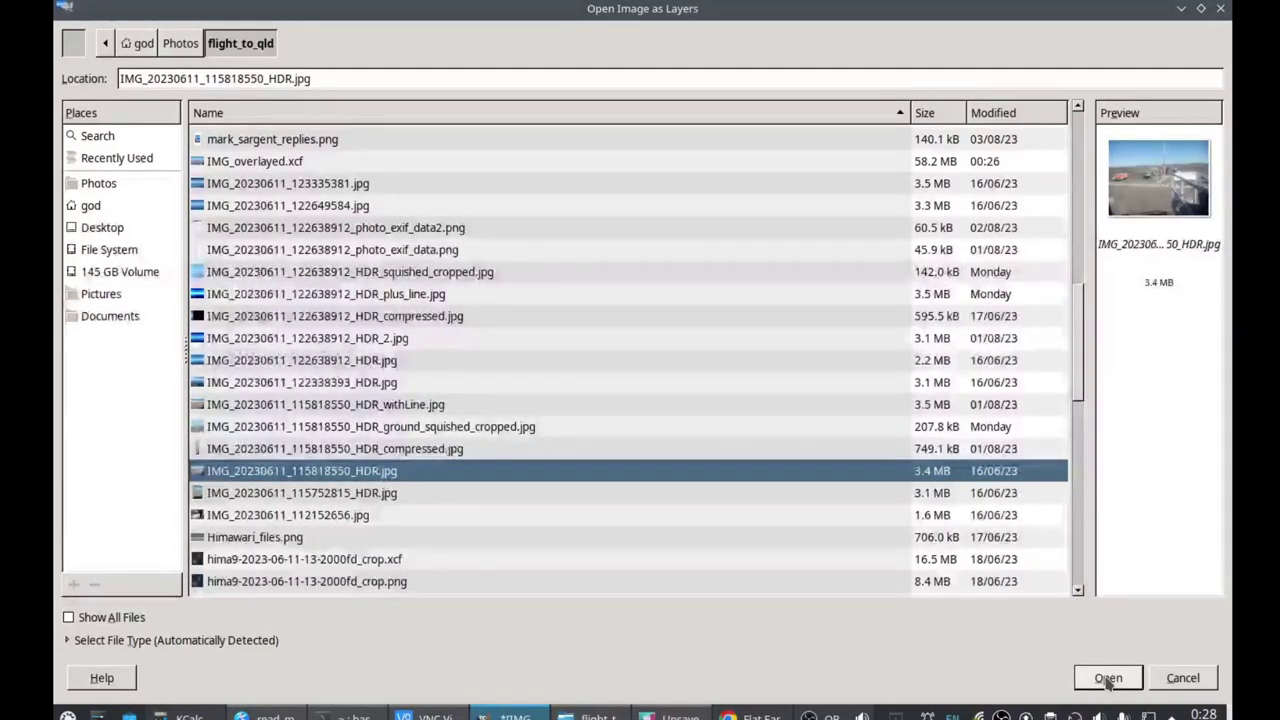
click(1108, 679)
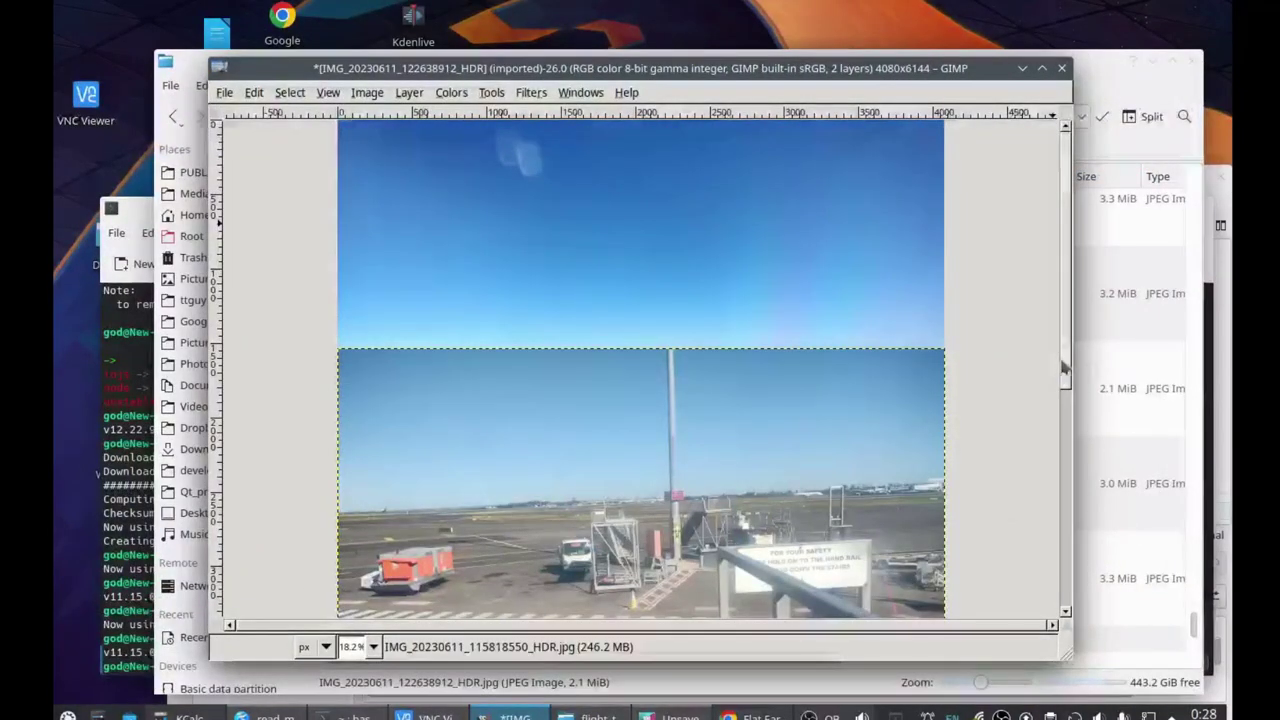
With the Move tool, drag the airport layer down to the bottom of the canvas
drag(1066, 360, 1079, 555)
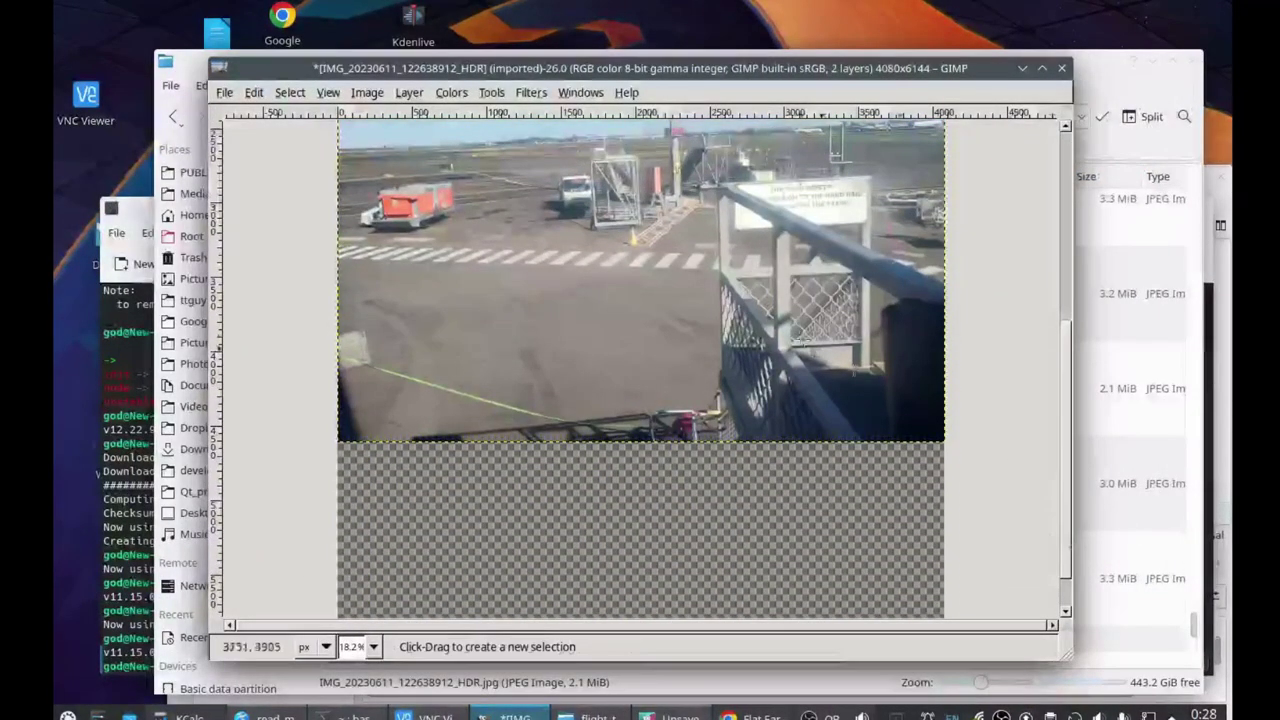
click(484, 92)
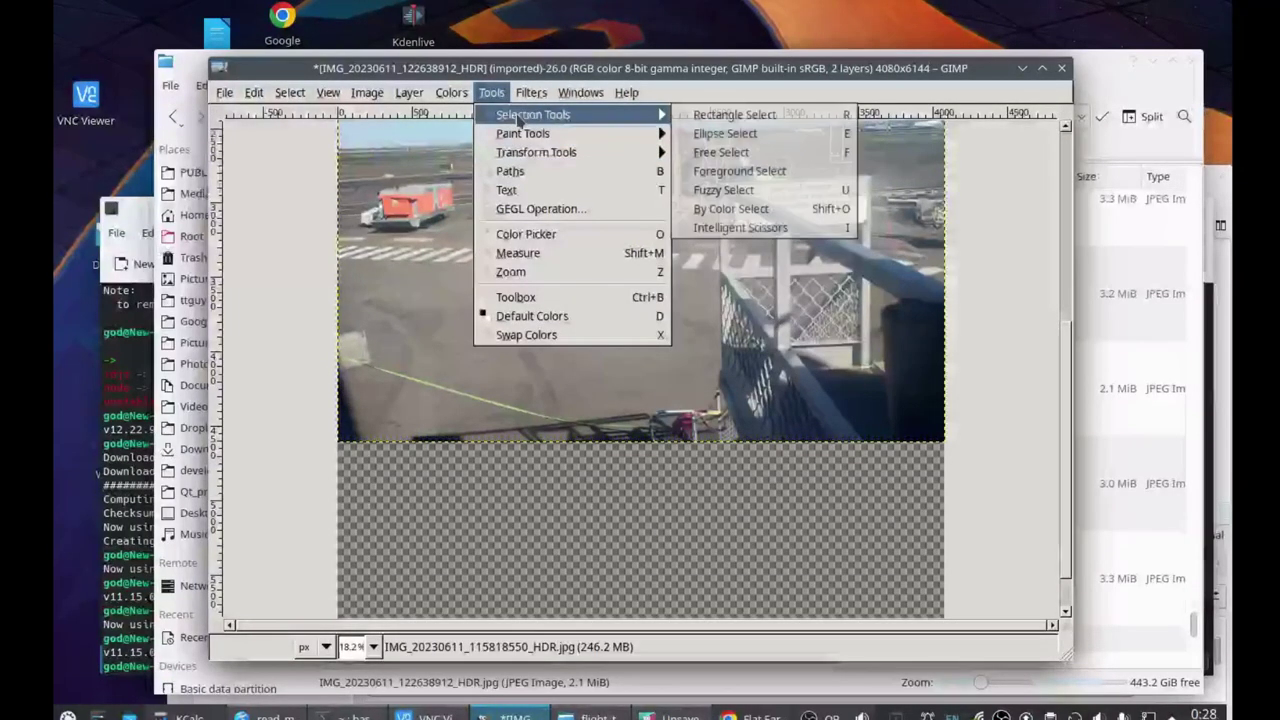
click(540, 297)
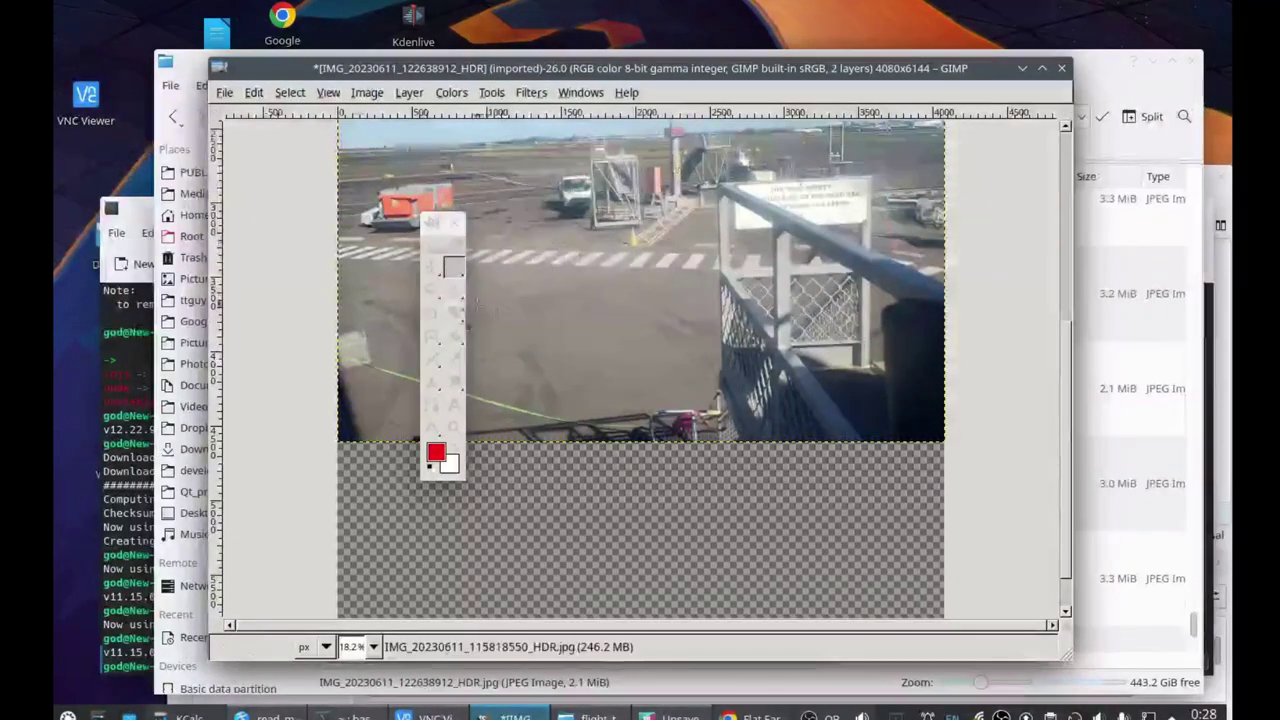
click(431, 266)
click(563, 225)
drag(563, 226, 551, 433)
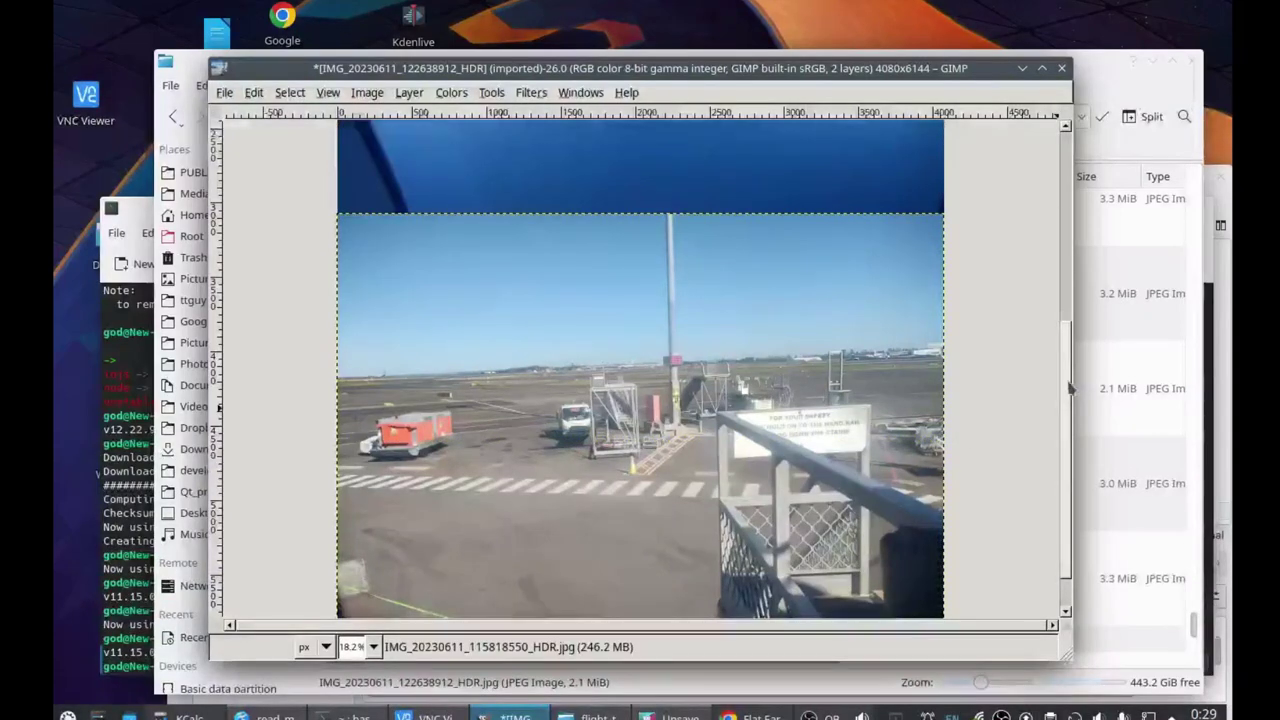
Zoom to 1:8 to see the whole canvas and maximize the image window
drag(1074, 385, 1064, 190)
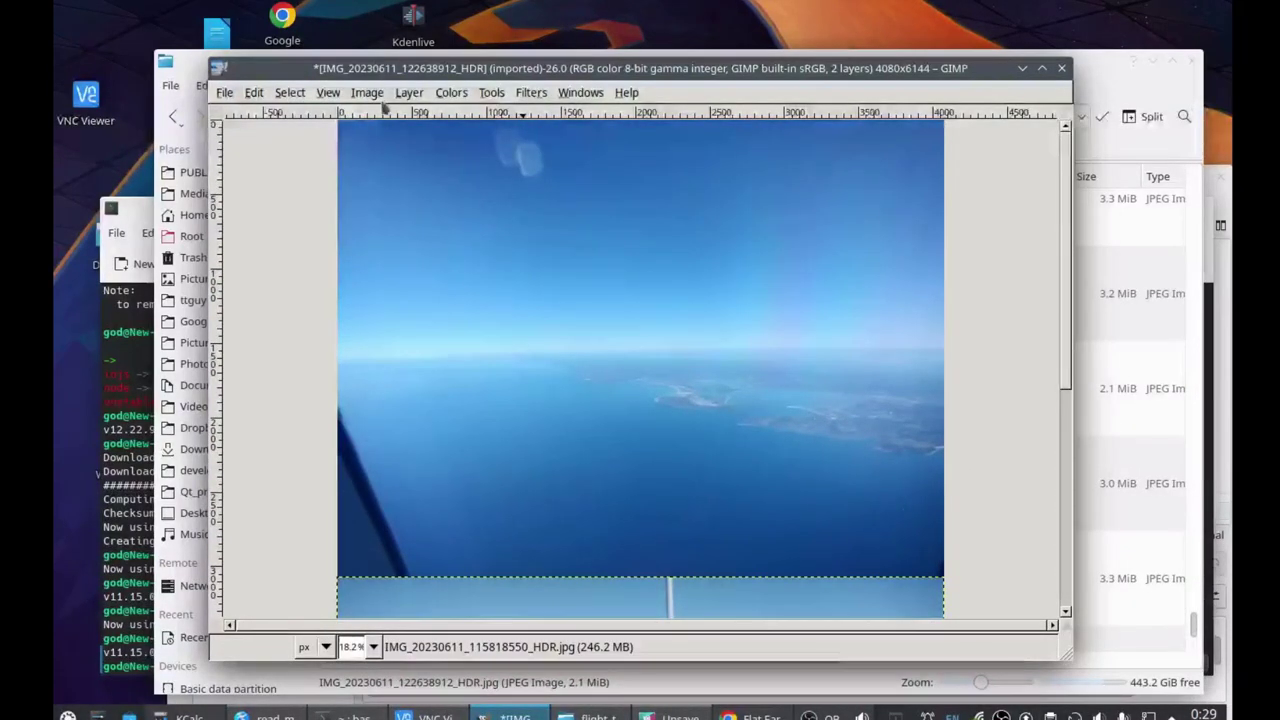
click(328, 94)
mouse_move(364, 171)
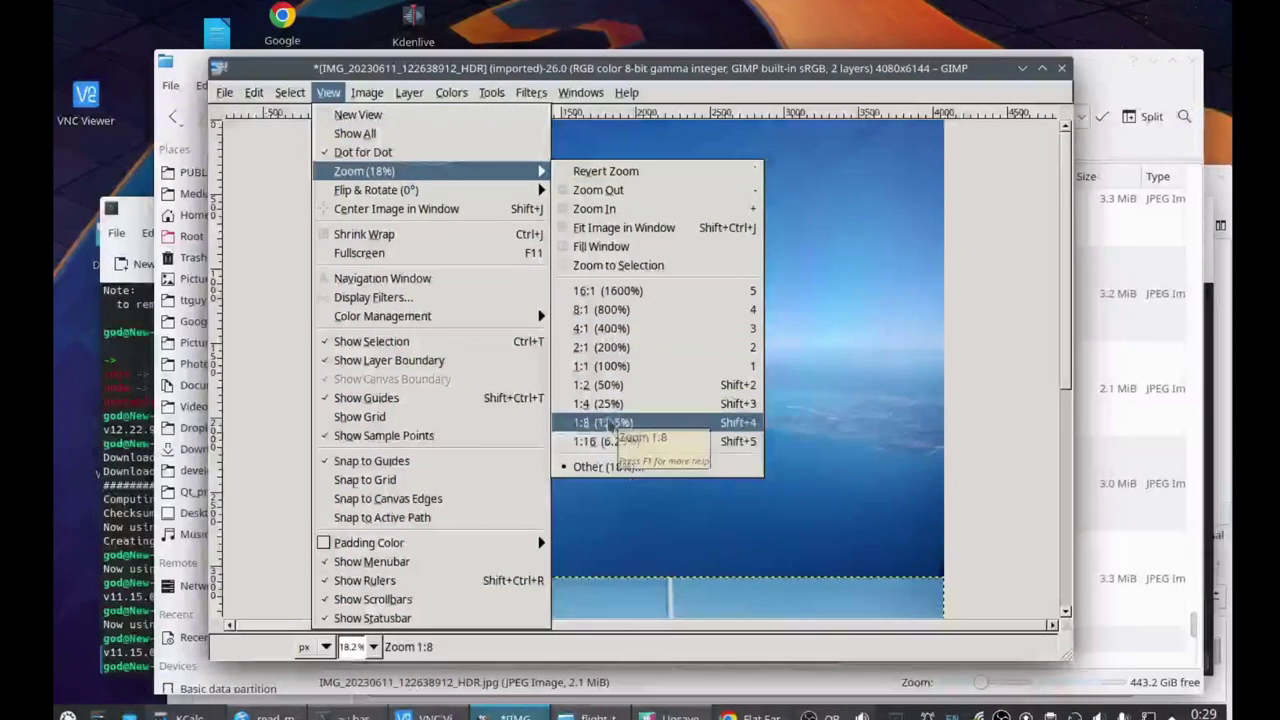
click(618, 428)
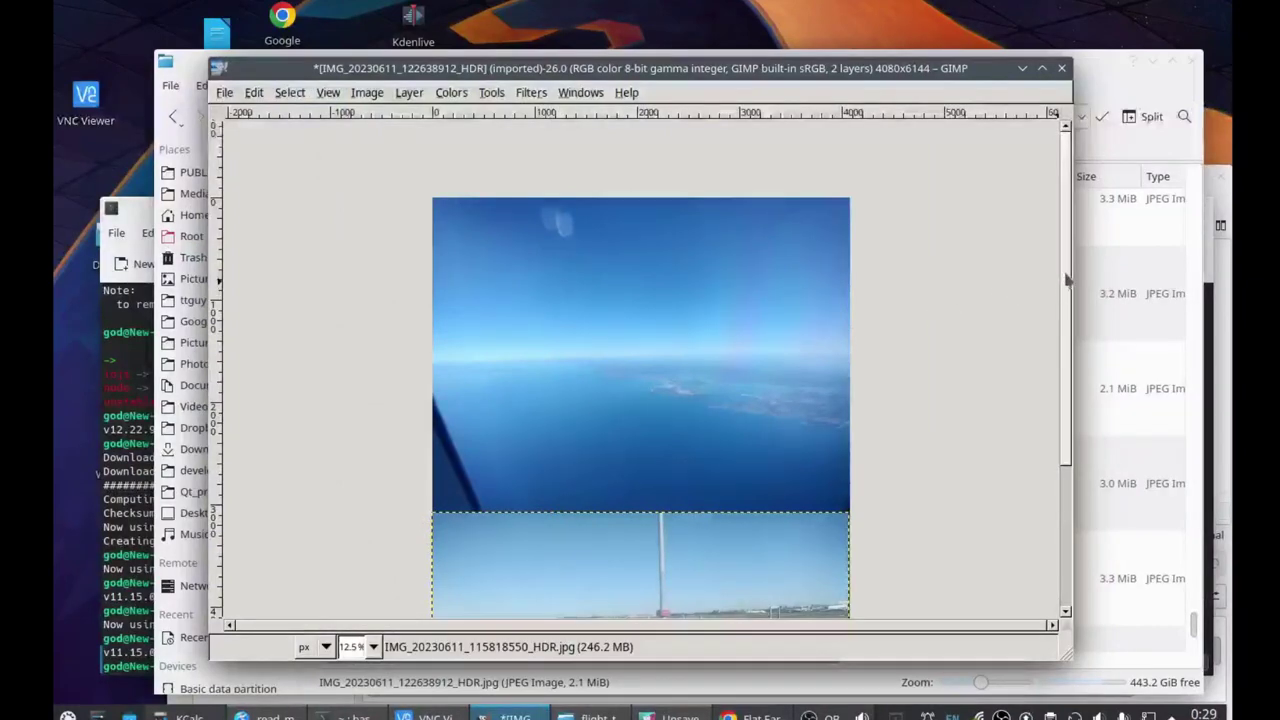
drag(1065, 280, 1072, 398)
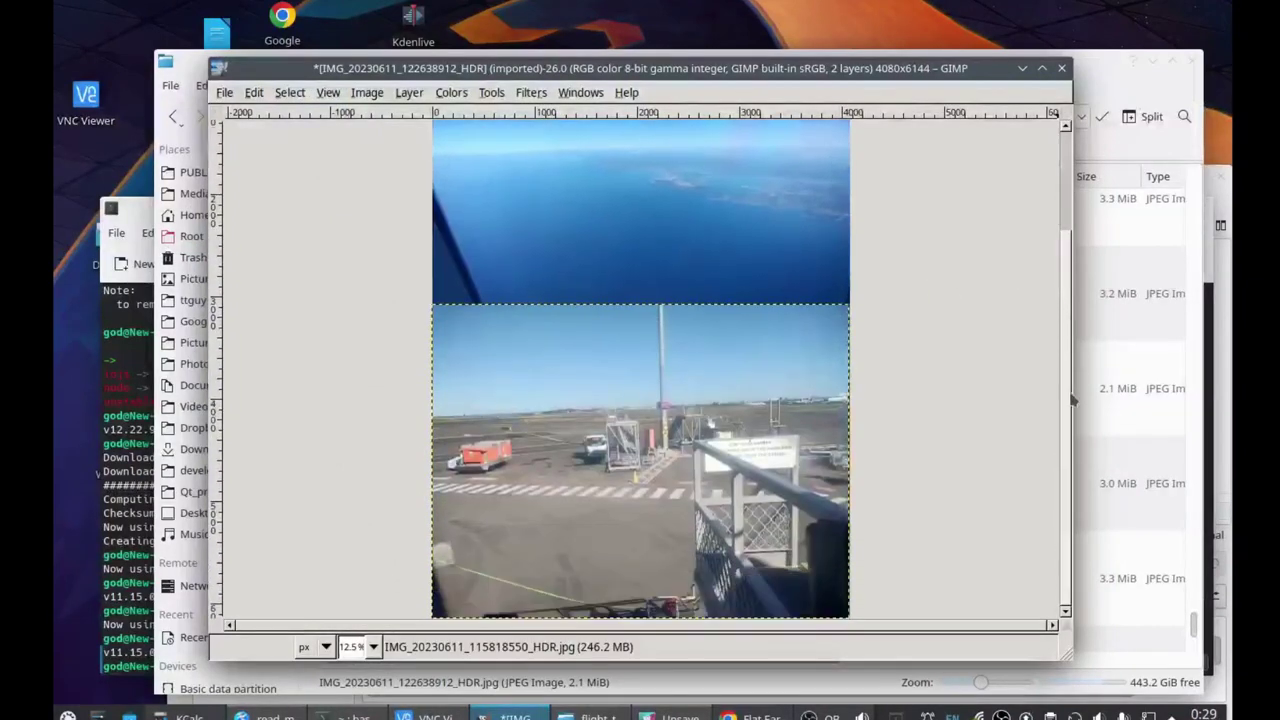
click(1042, 68)
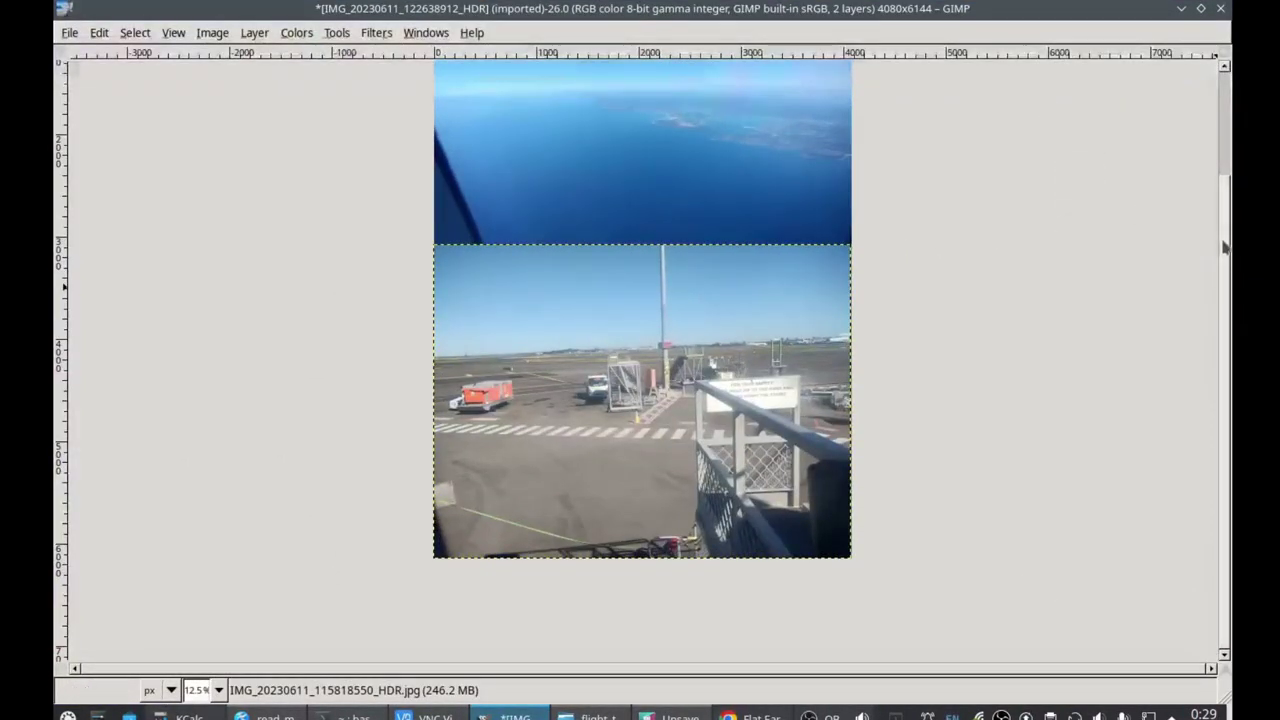
Select all and merge the top photo layer down, leaving a single layer
drag(1226, 247, 1224, 168)
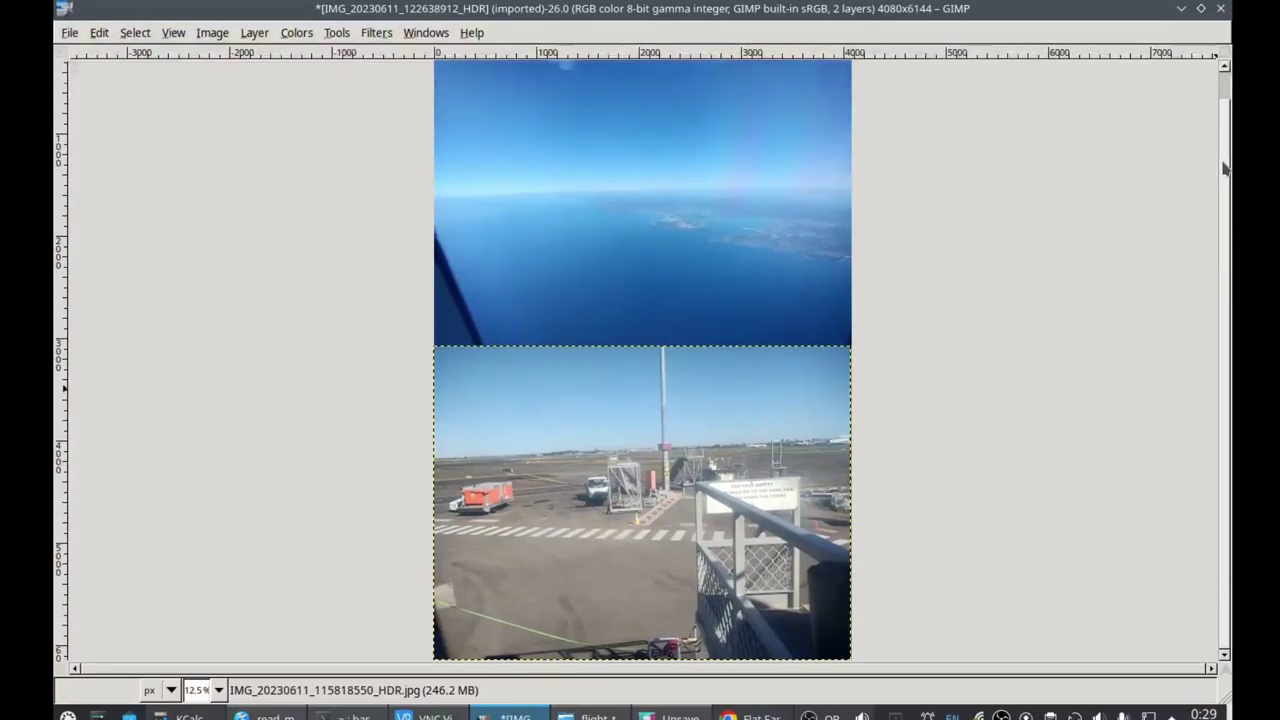
click(136, 33)
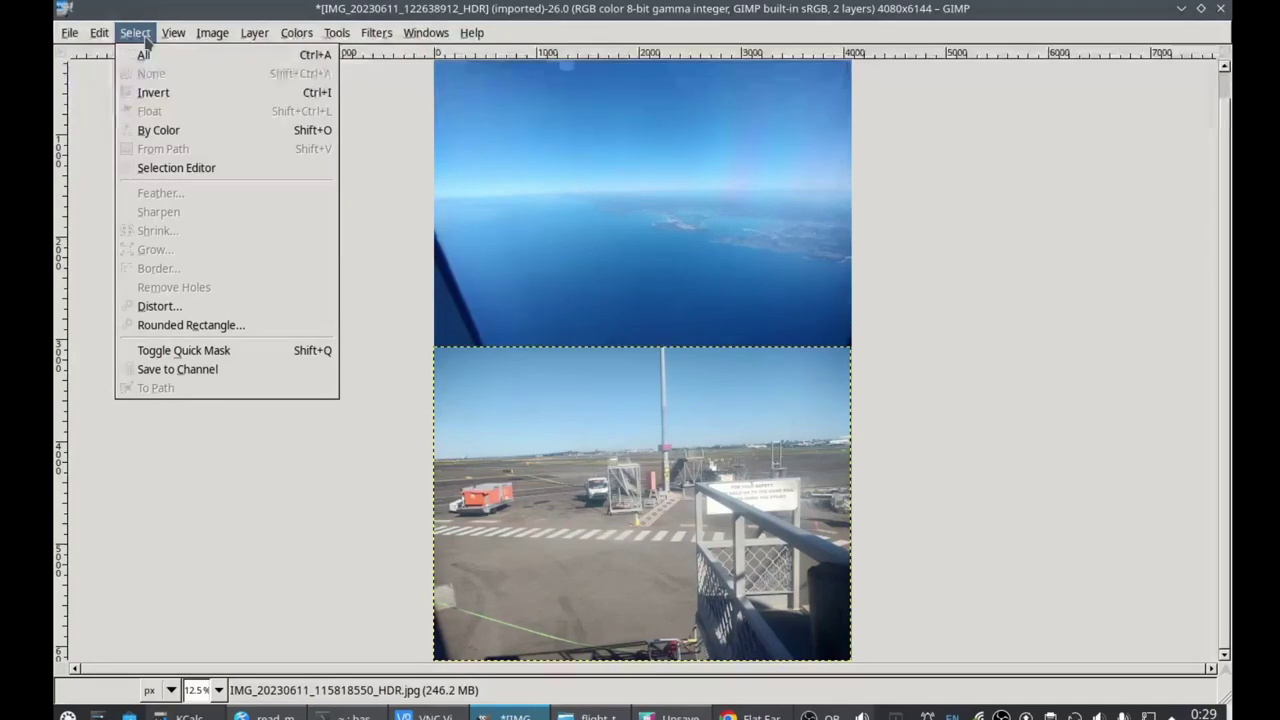
click(144, 55)
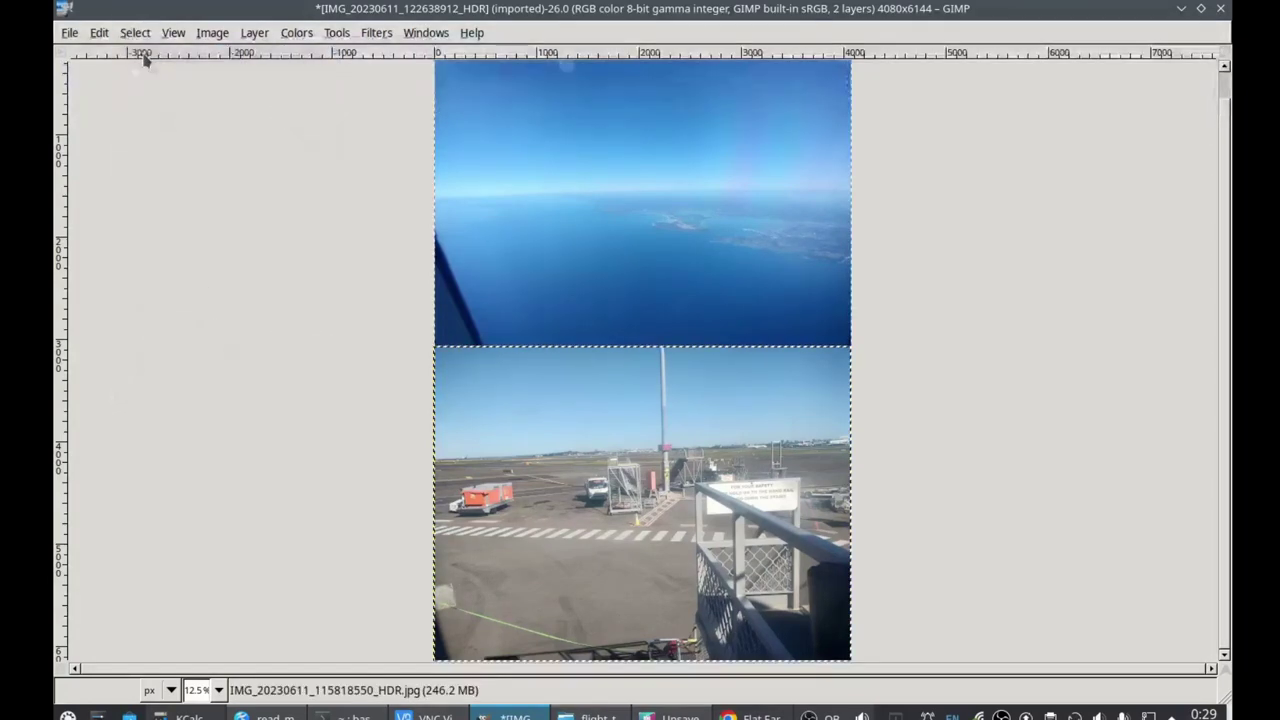
click(256, 34)
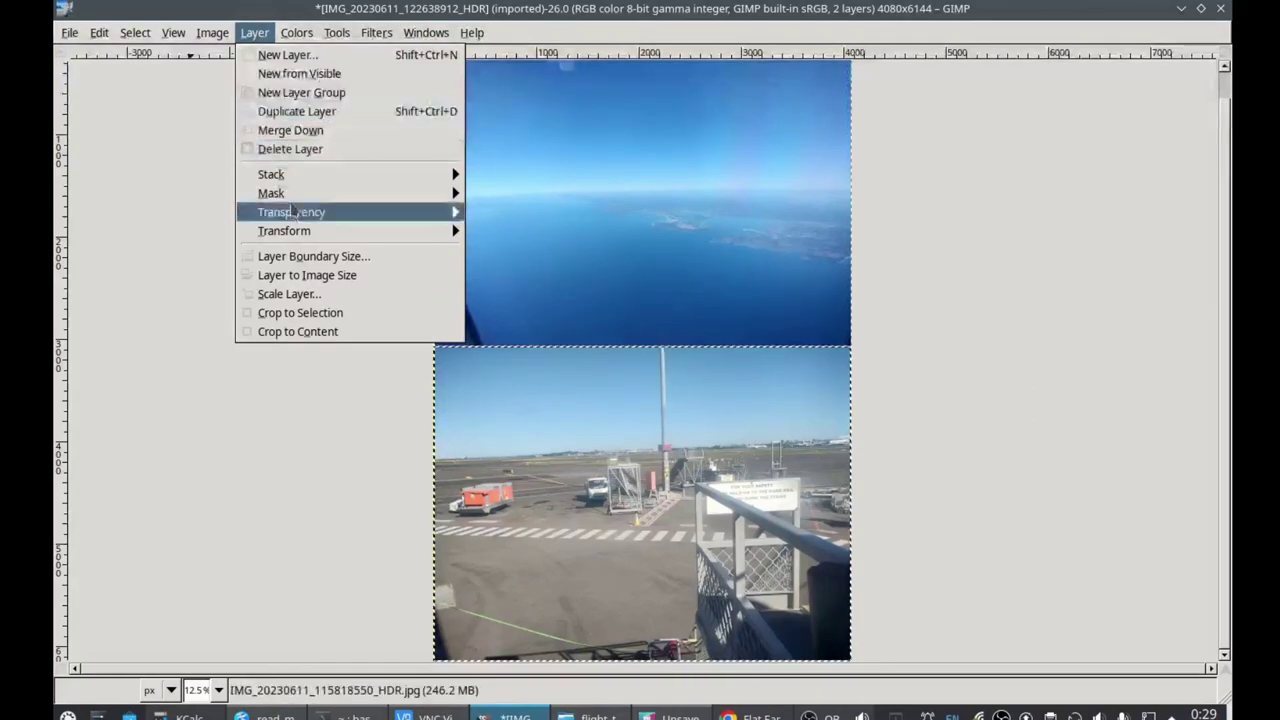
click(283, 128)
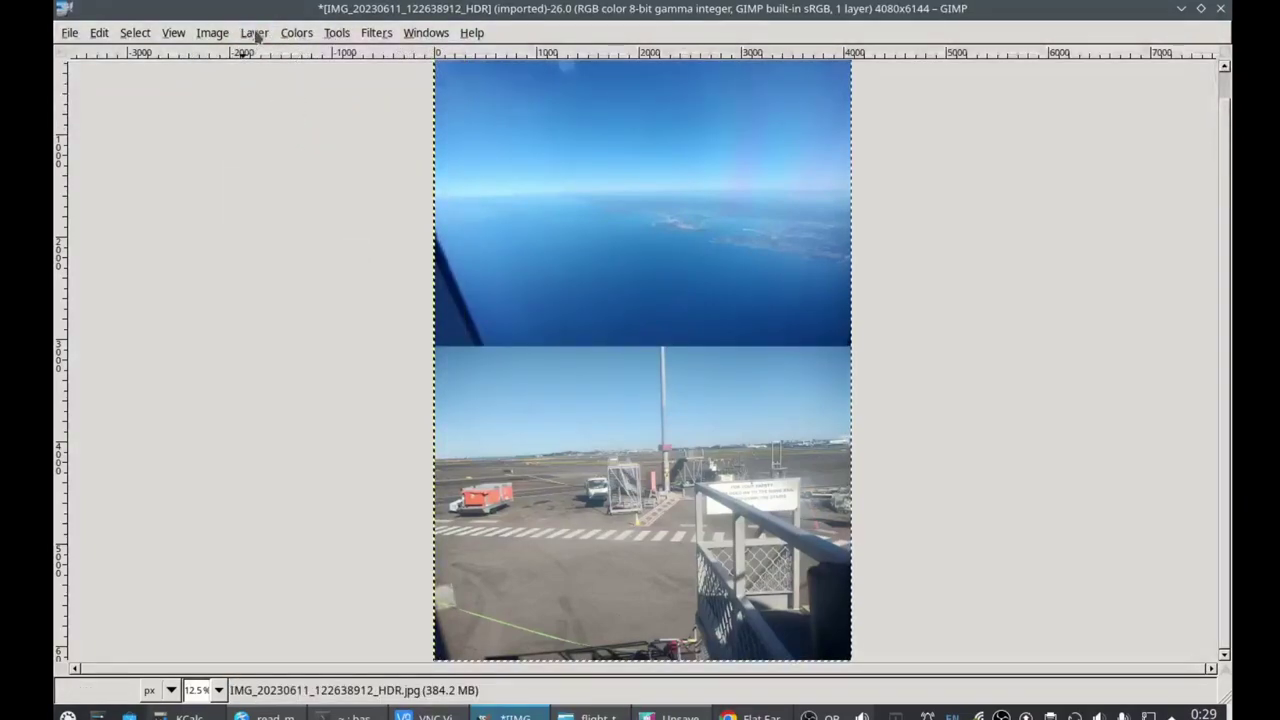
click(214, 33)
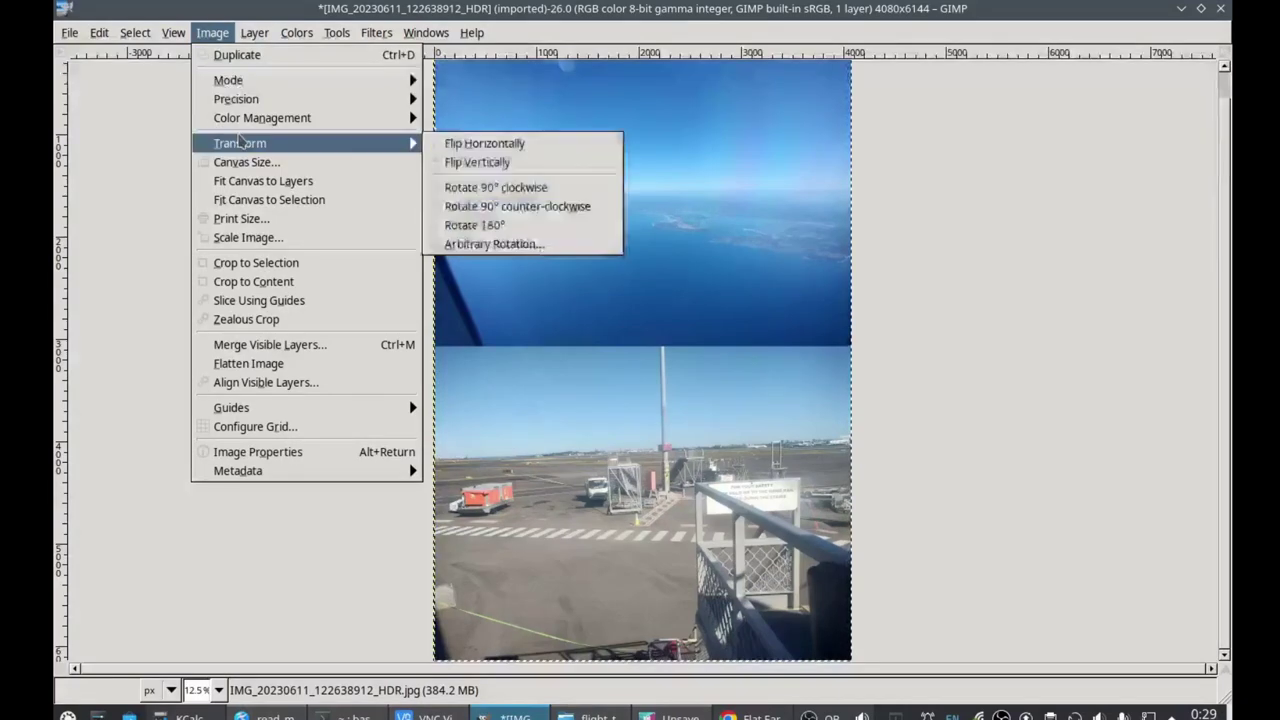
Scale the image to 20% width and 100% height, producing 816x6144
click(248, 237)
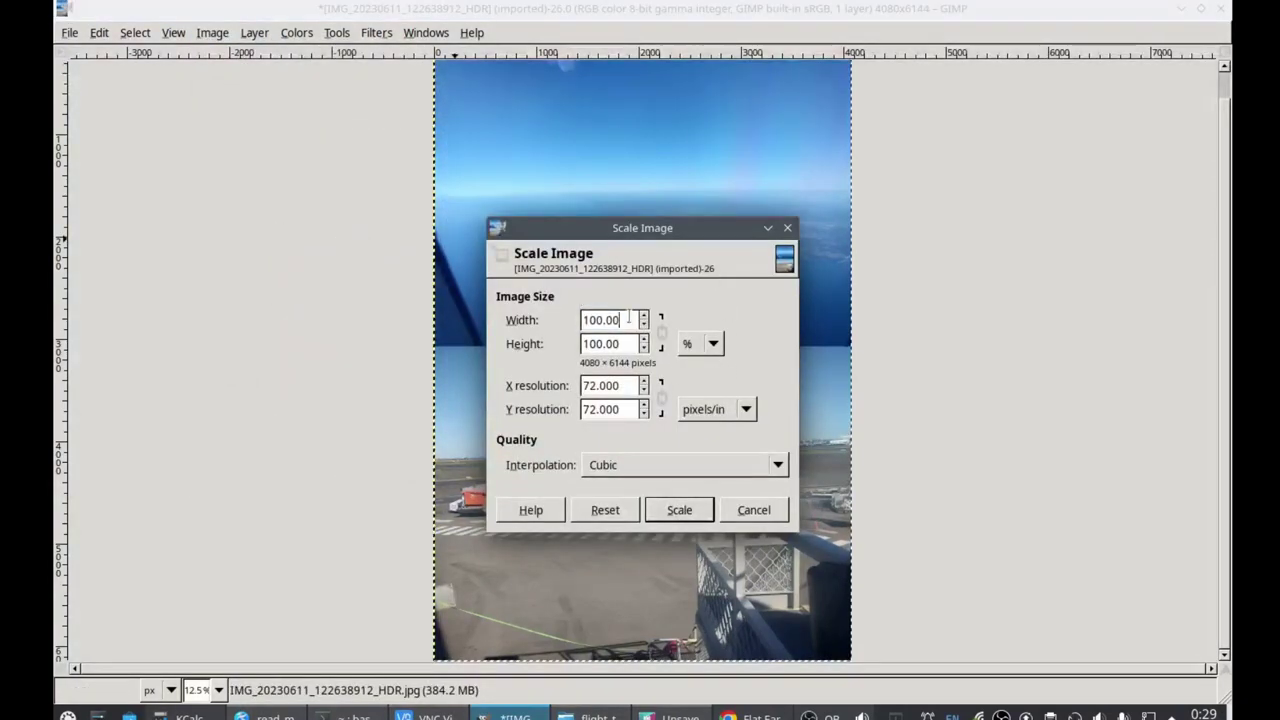
text(2)
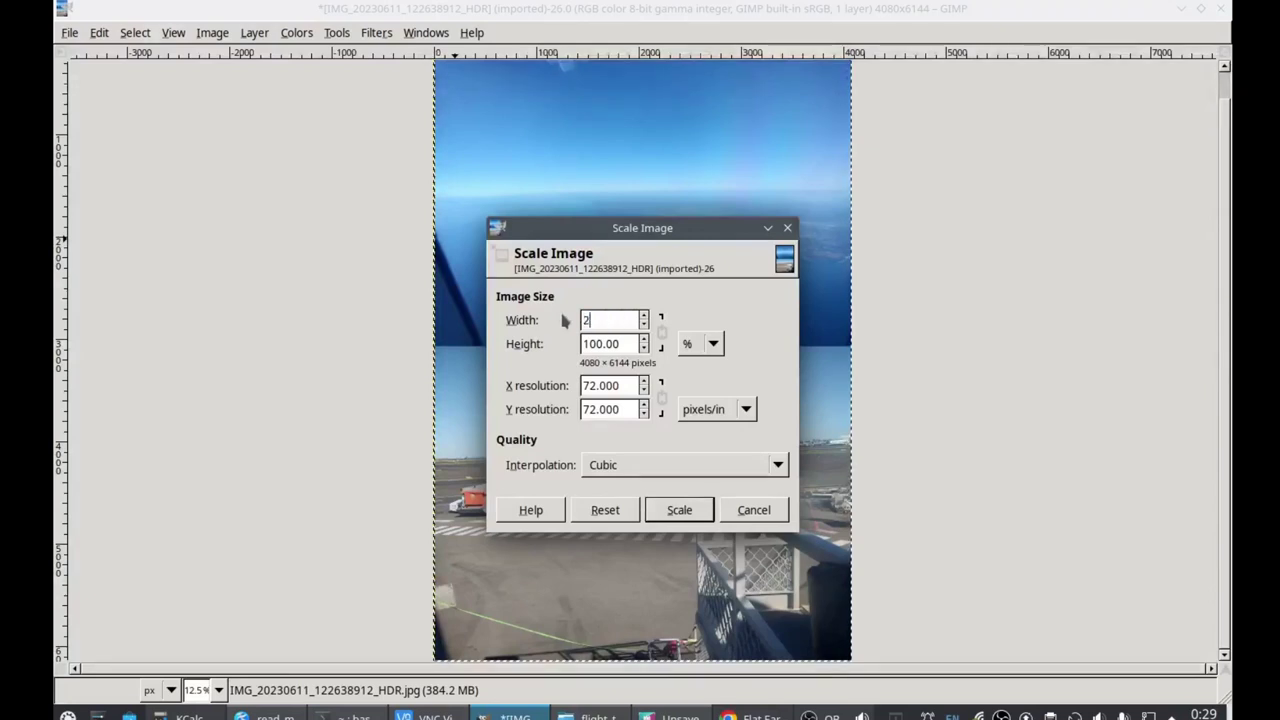
text(9)
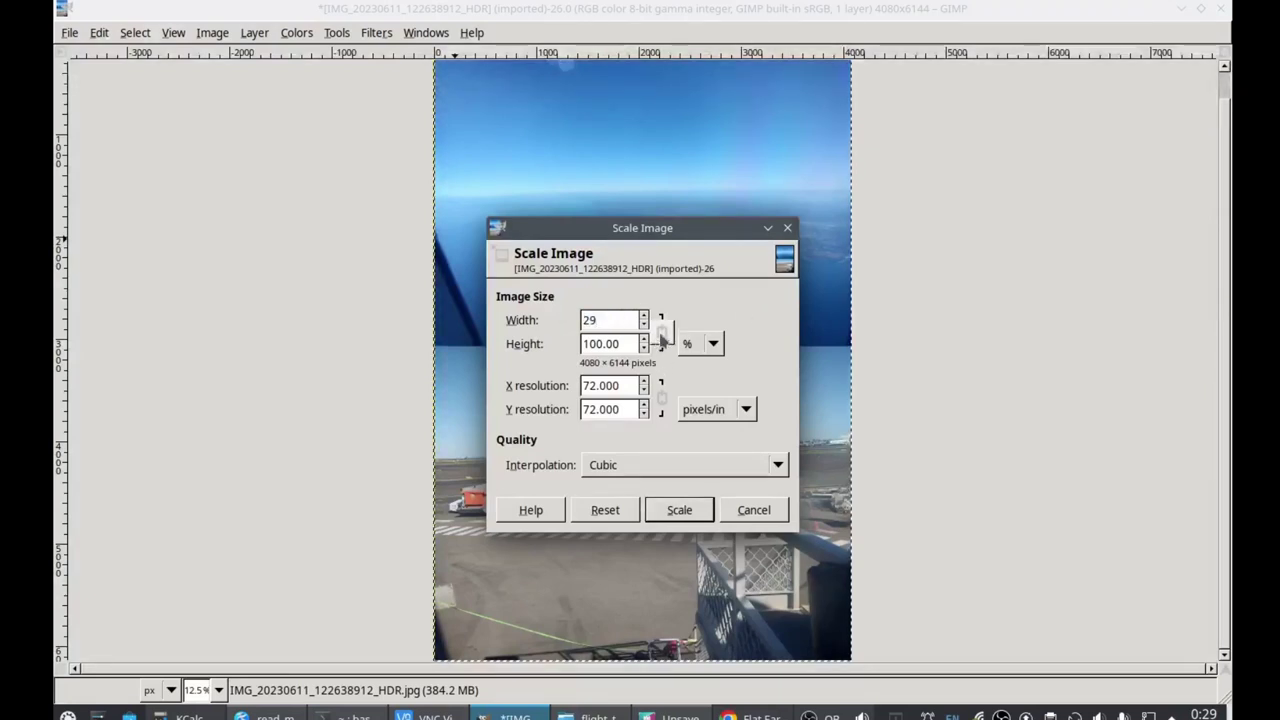
click(662, 336)
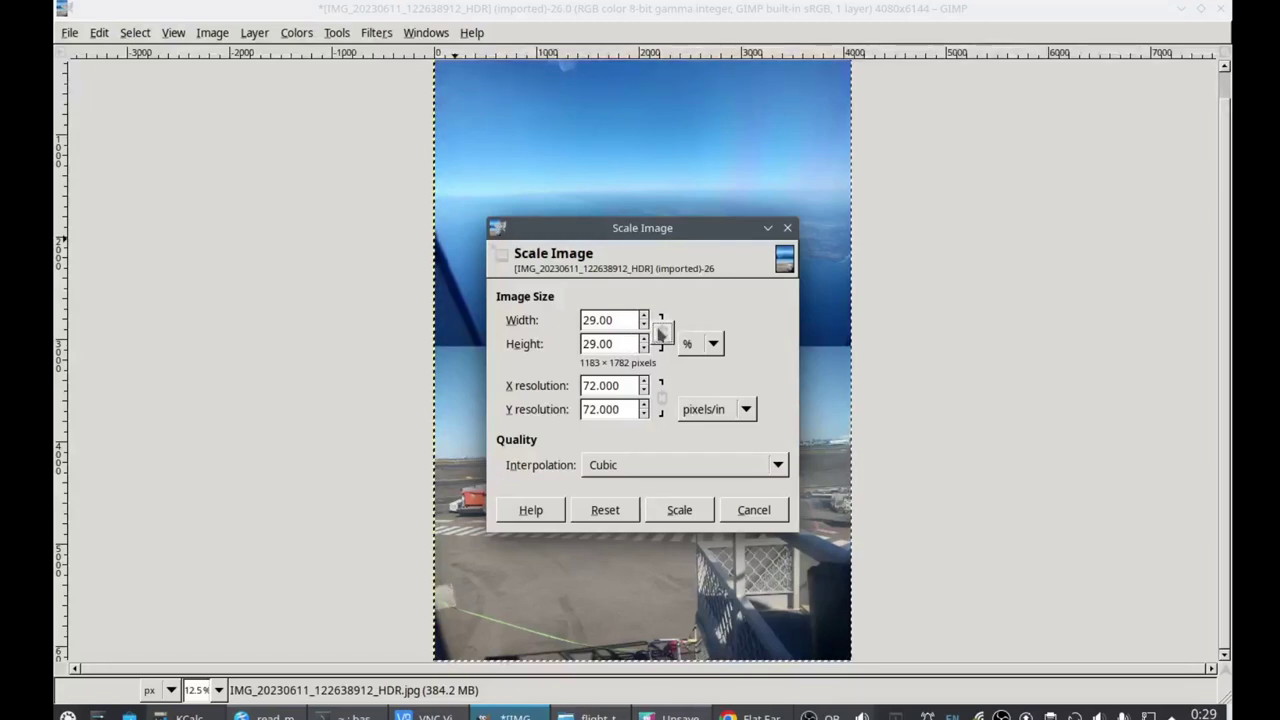
double_click(617, 320)
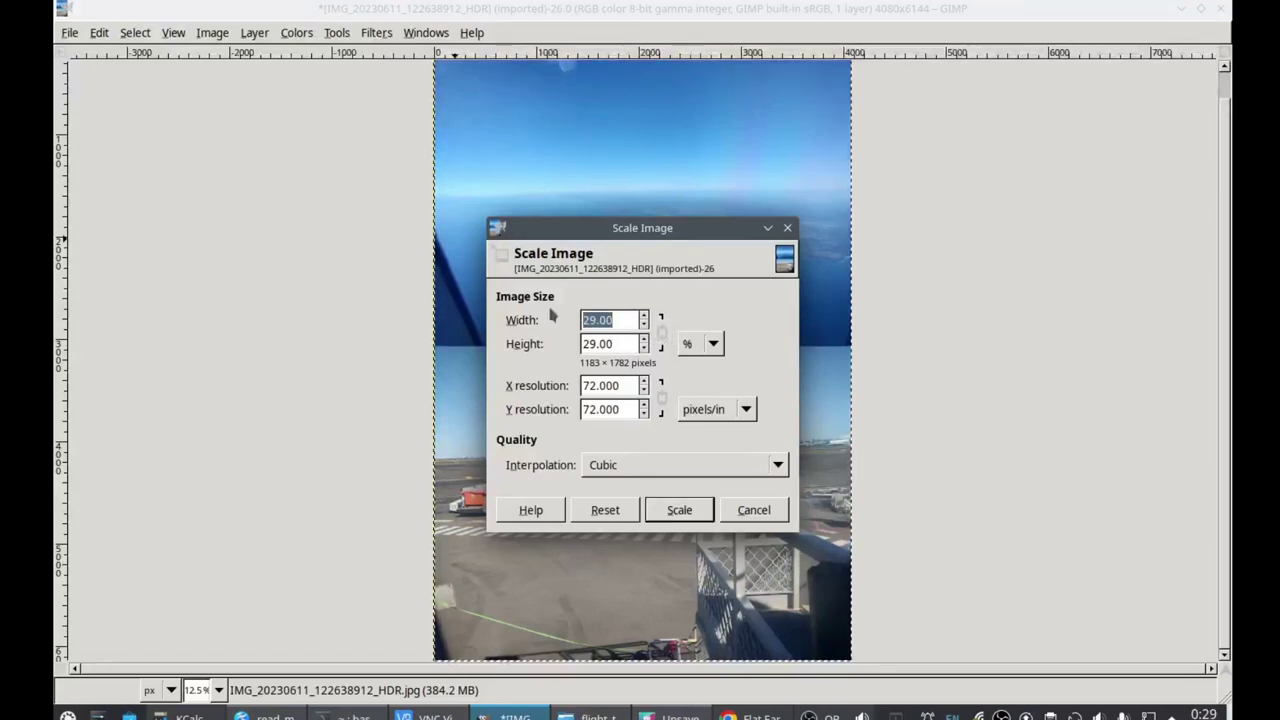
text(20)
key(Tab)
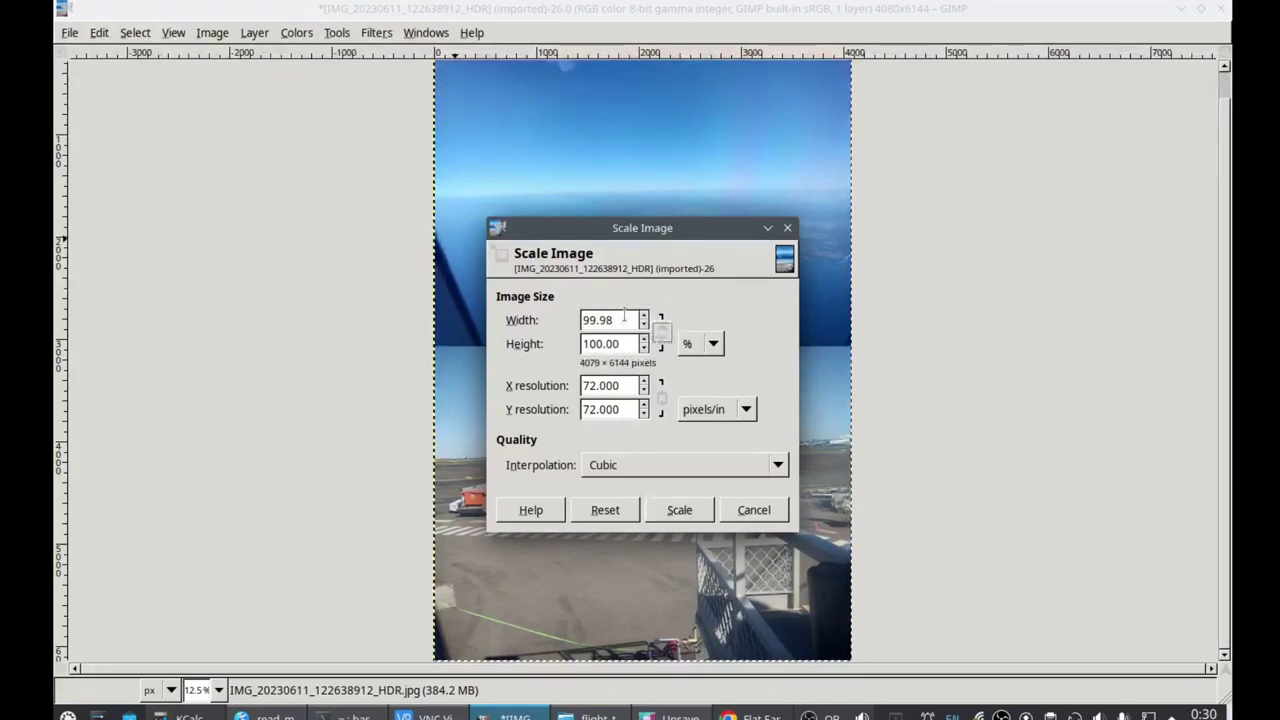
double_click(620, 320)
text(20)
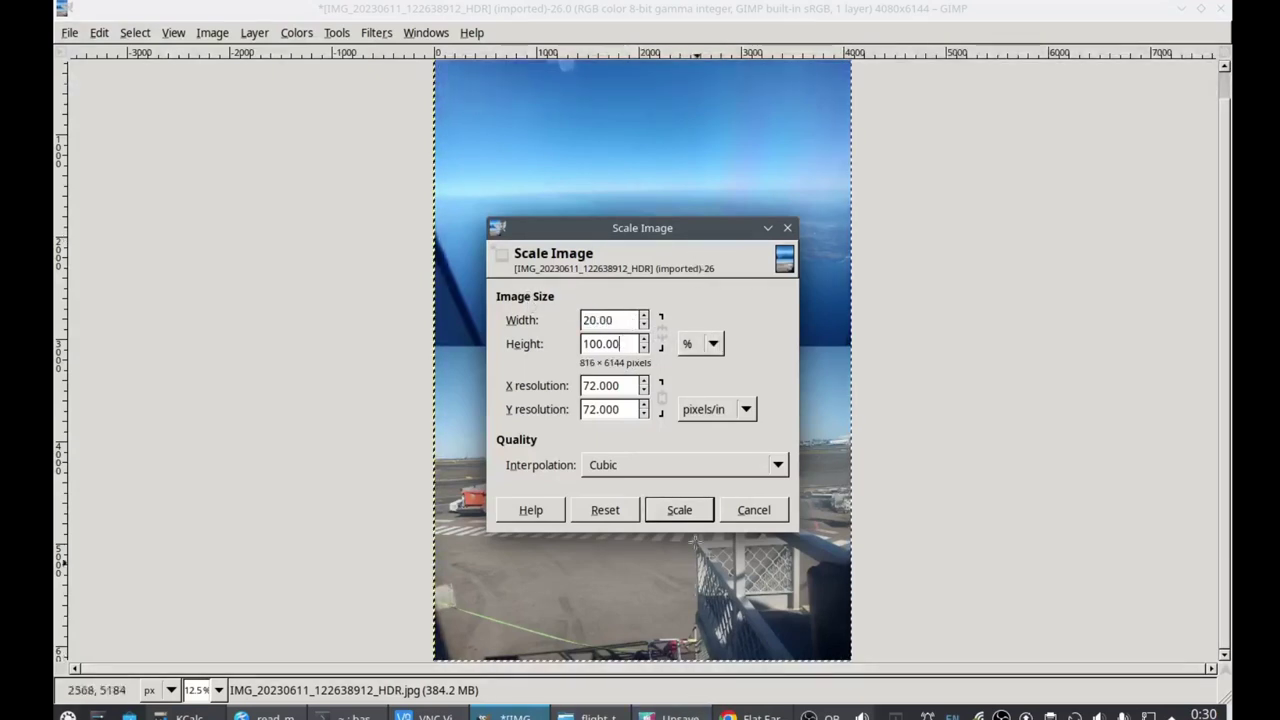
click(680, 512)
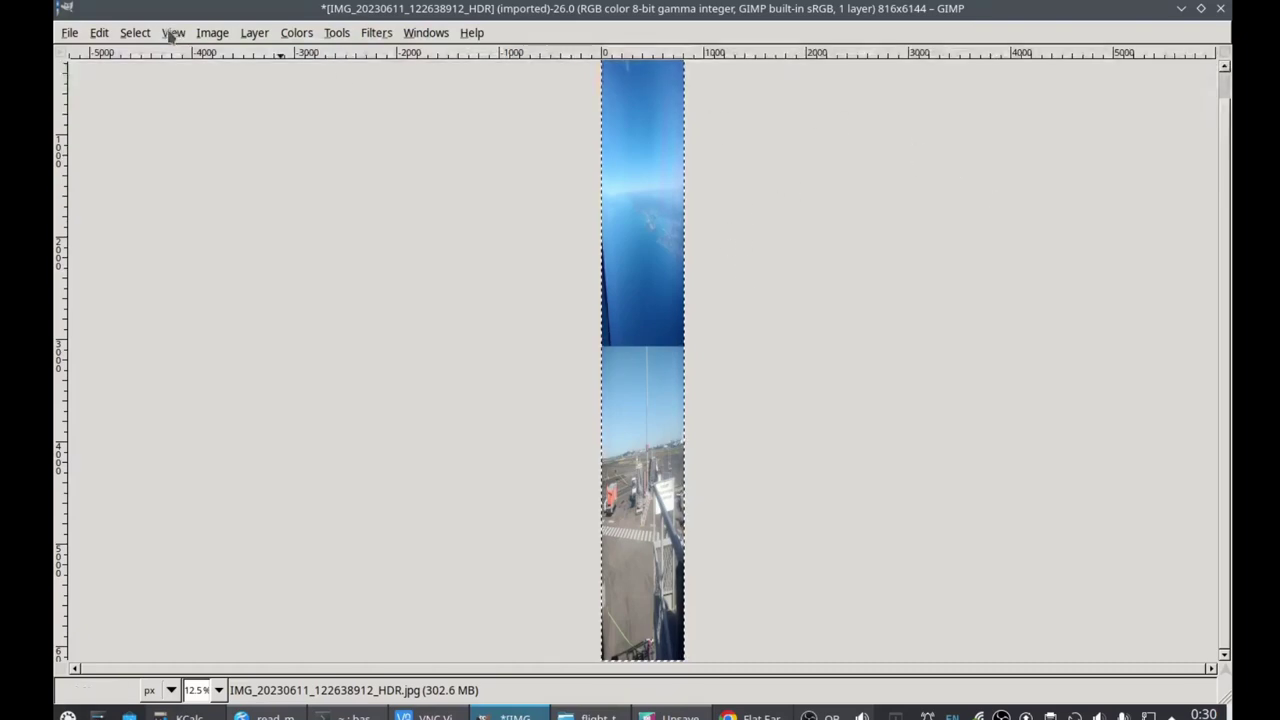
Save the image as IMG_2horis_compressed.xcf and view it at 50% zoom
click(68, 33)
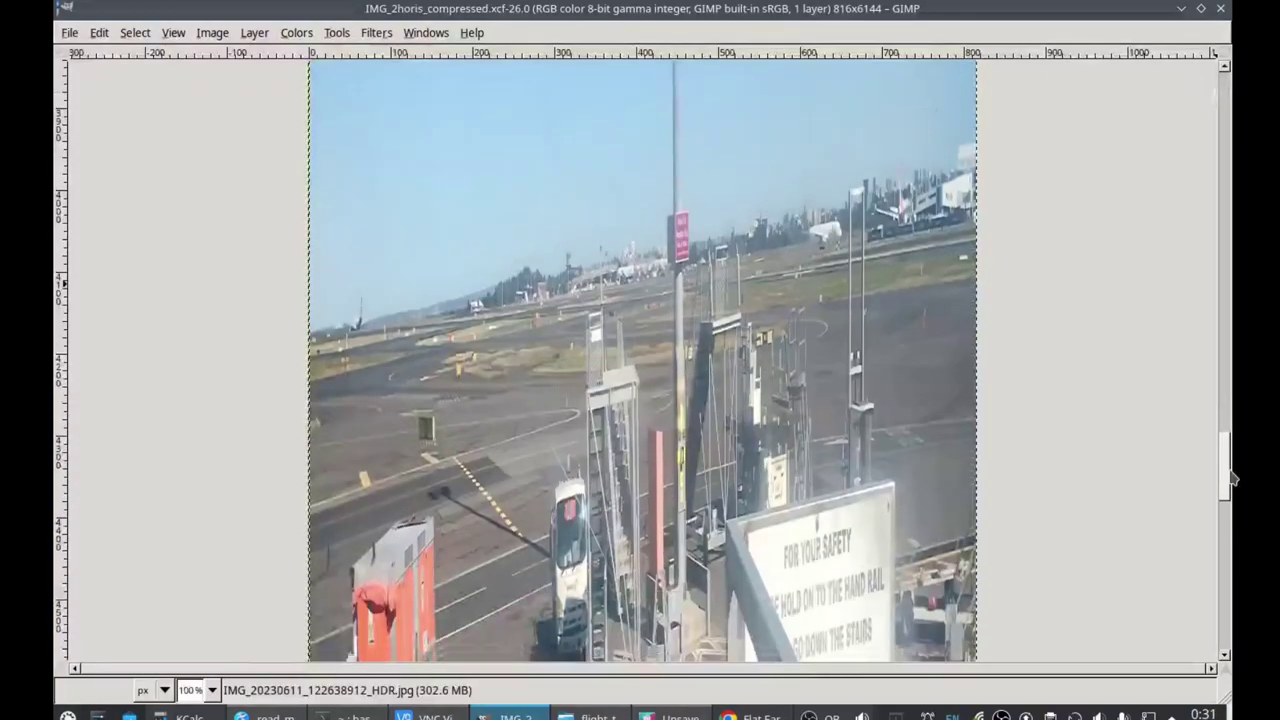
mouse_move(1232, 478)
mouse_down()
mouse_move(1234, 230)
mouse_move(1233, 462)
mouse_up()
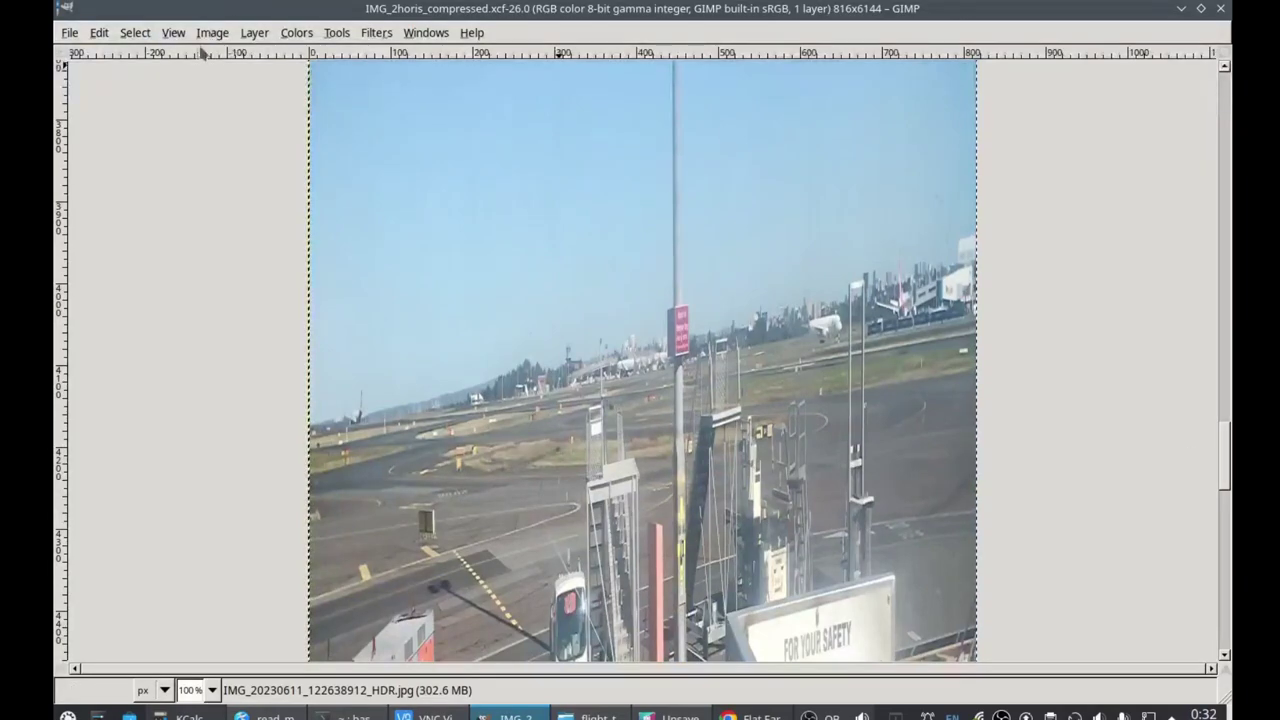
click(174, 32)
mouse_move(212, 111)
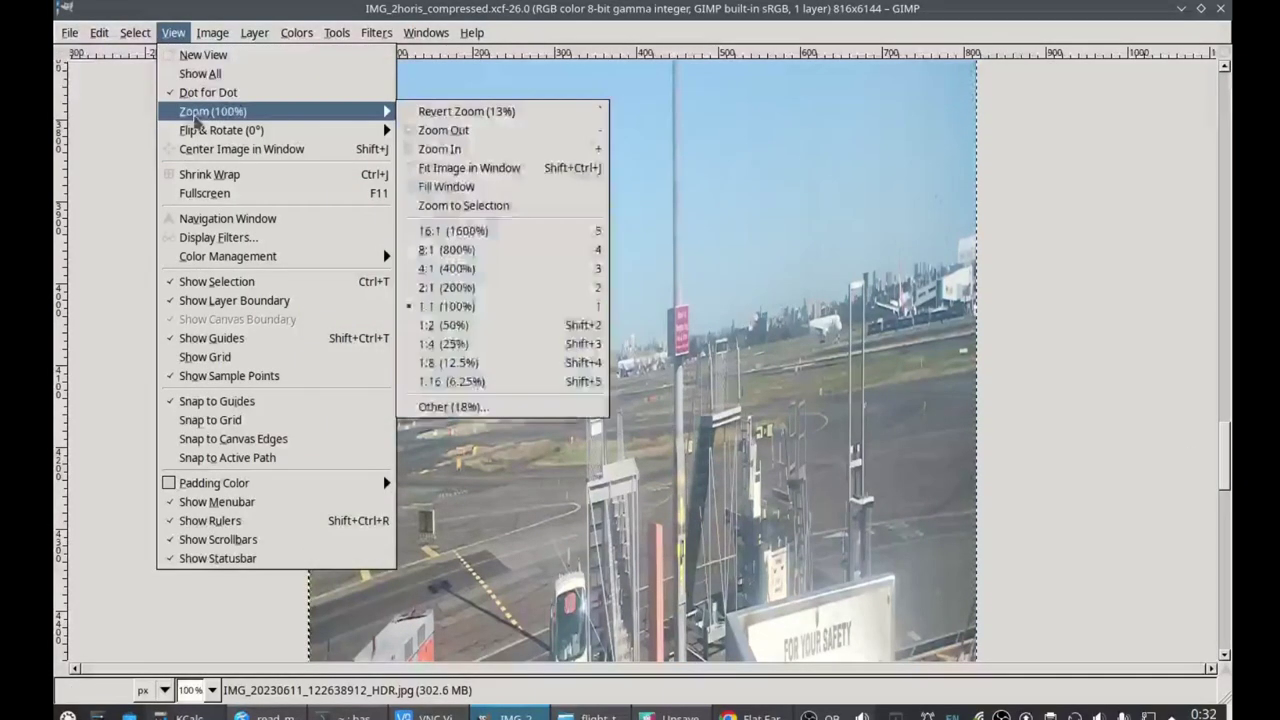
click(450, 325)
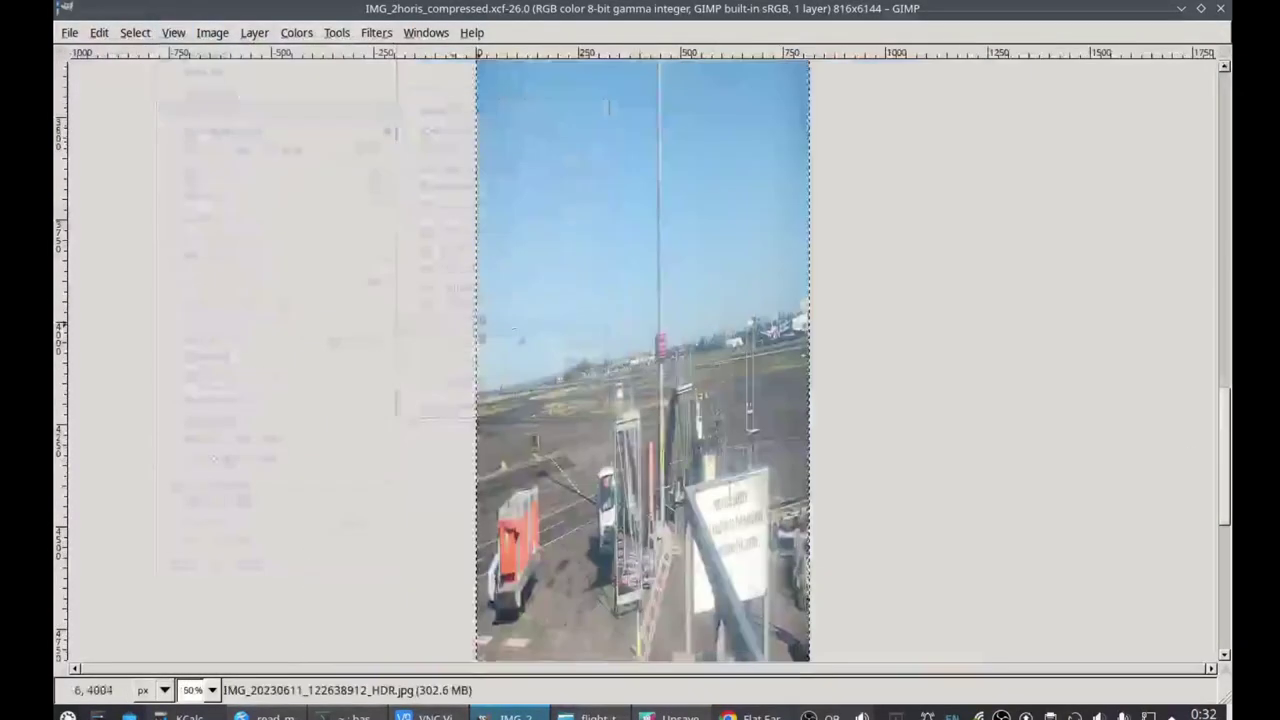
scroll(822, 163, up, 10)
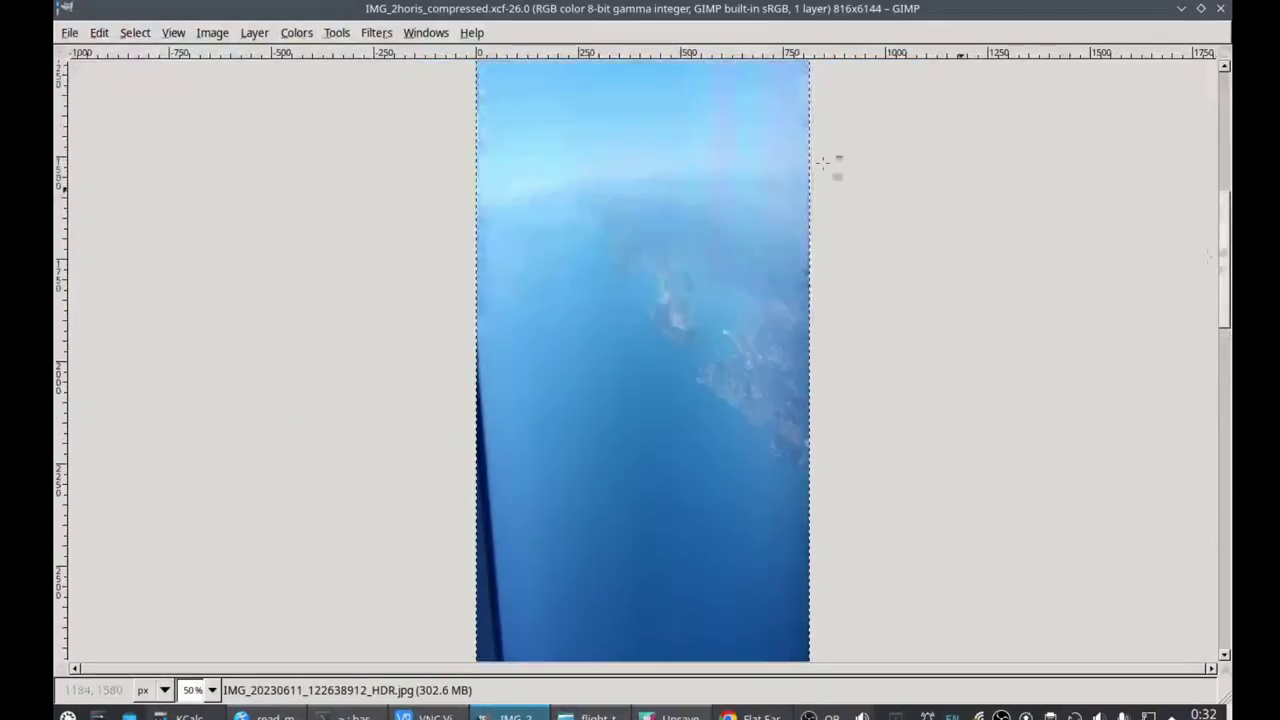
Zoom out to 25%, then 12.5%, to see the whole narrow strip
click(174, 33)
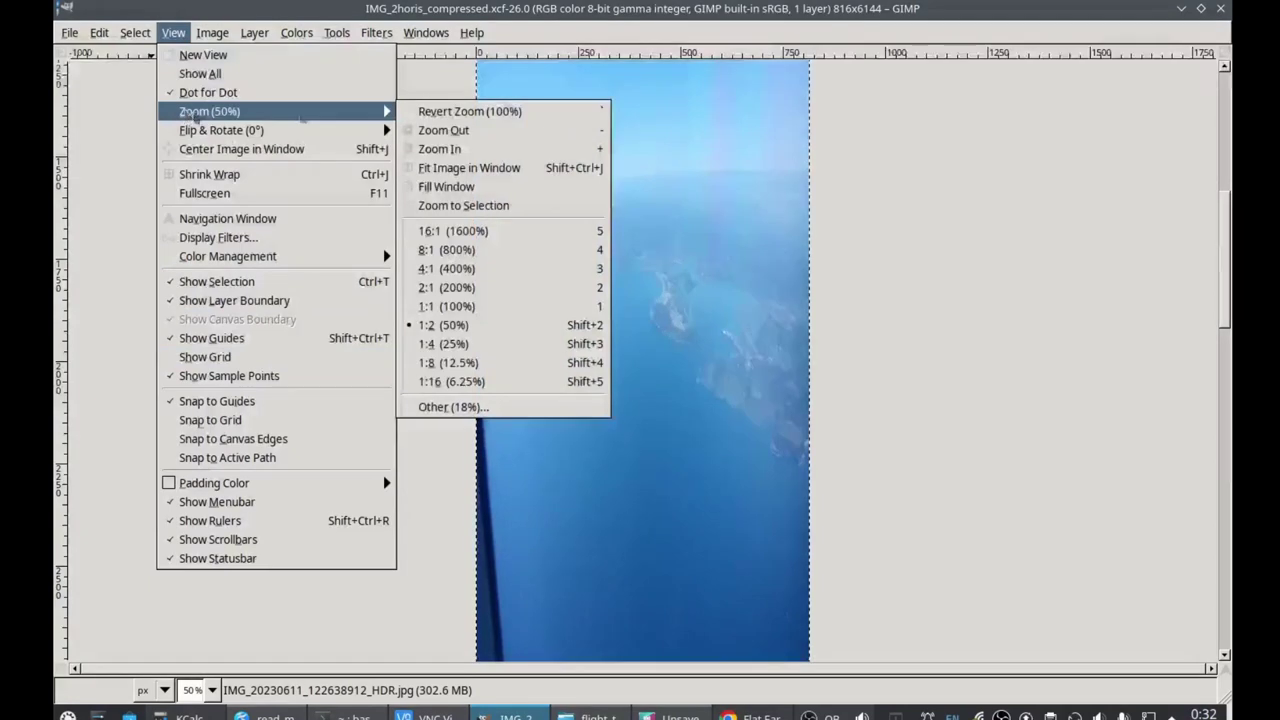
mouse_move(209, 111)
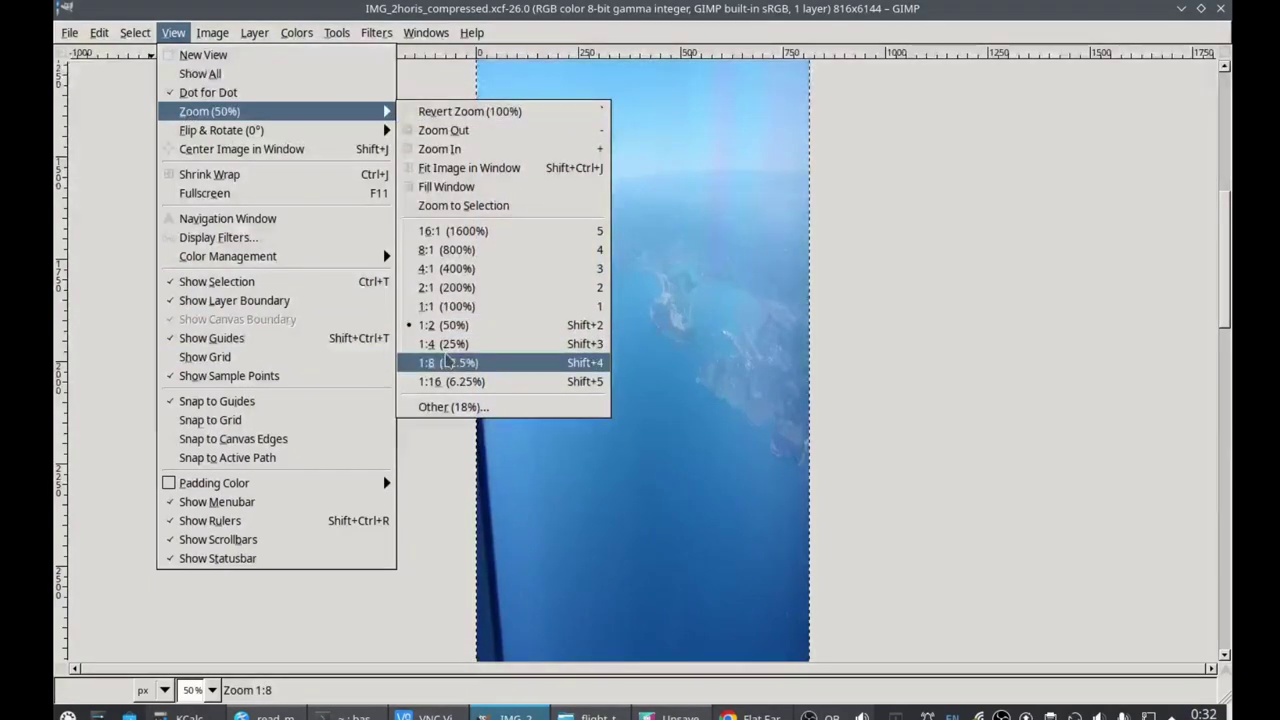
click(447, 344)
scroll(928, 424, down, 4)
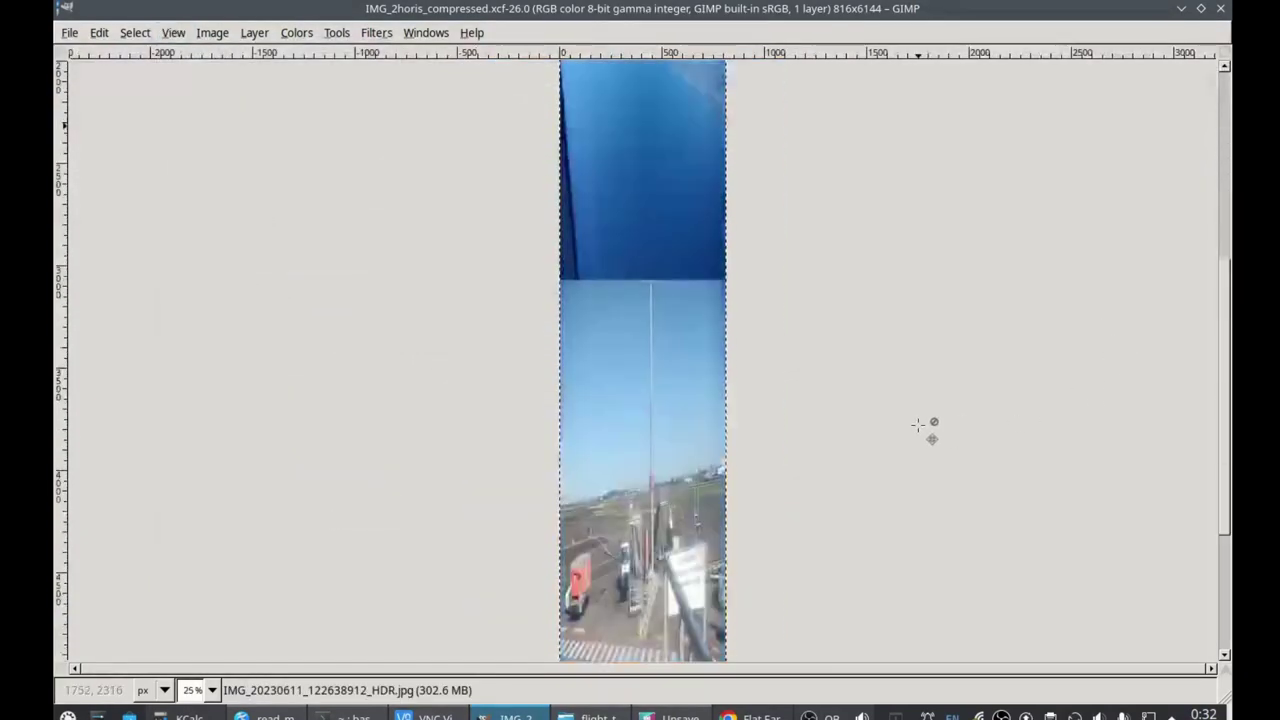
scroll(928, 424, up, 2)
scroll(925, 424, down, 2)
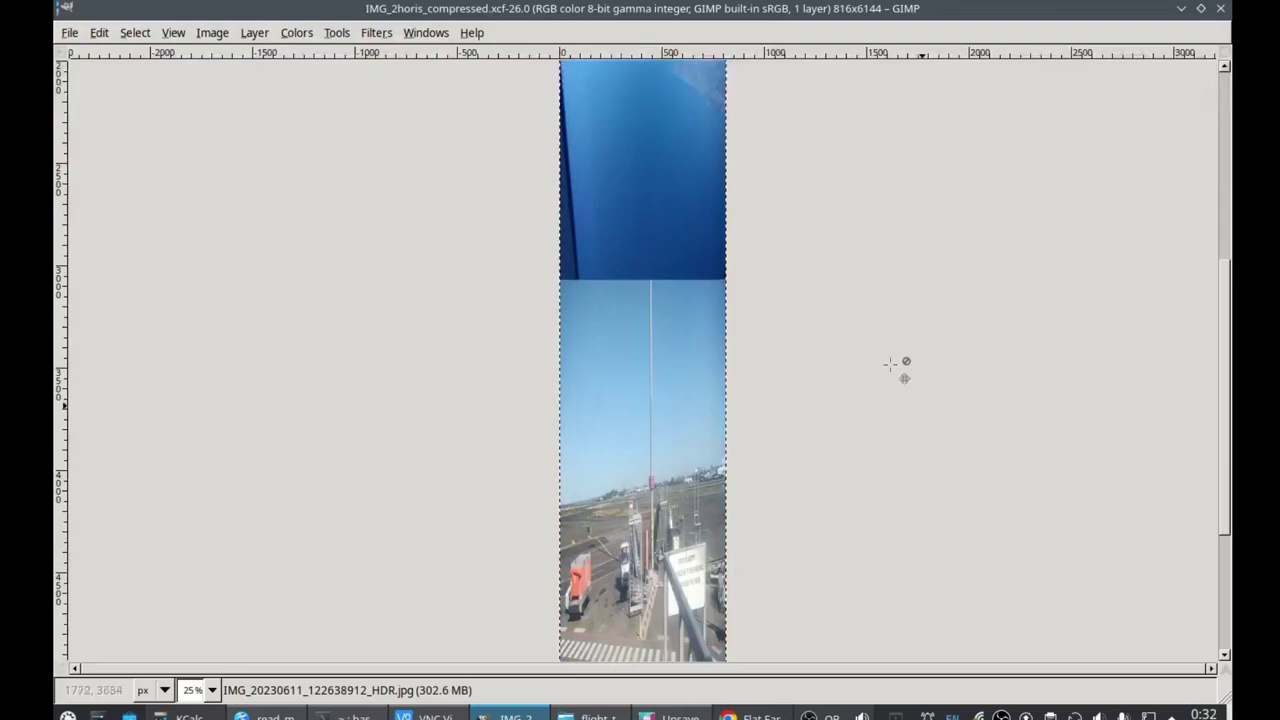
click(170, 34)
mouse_move(210, 111)
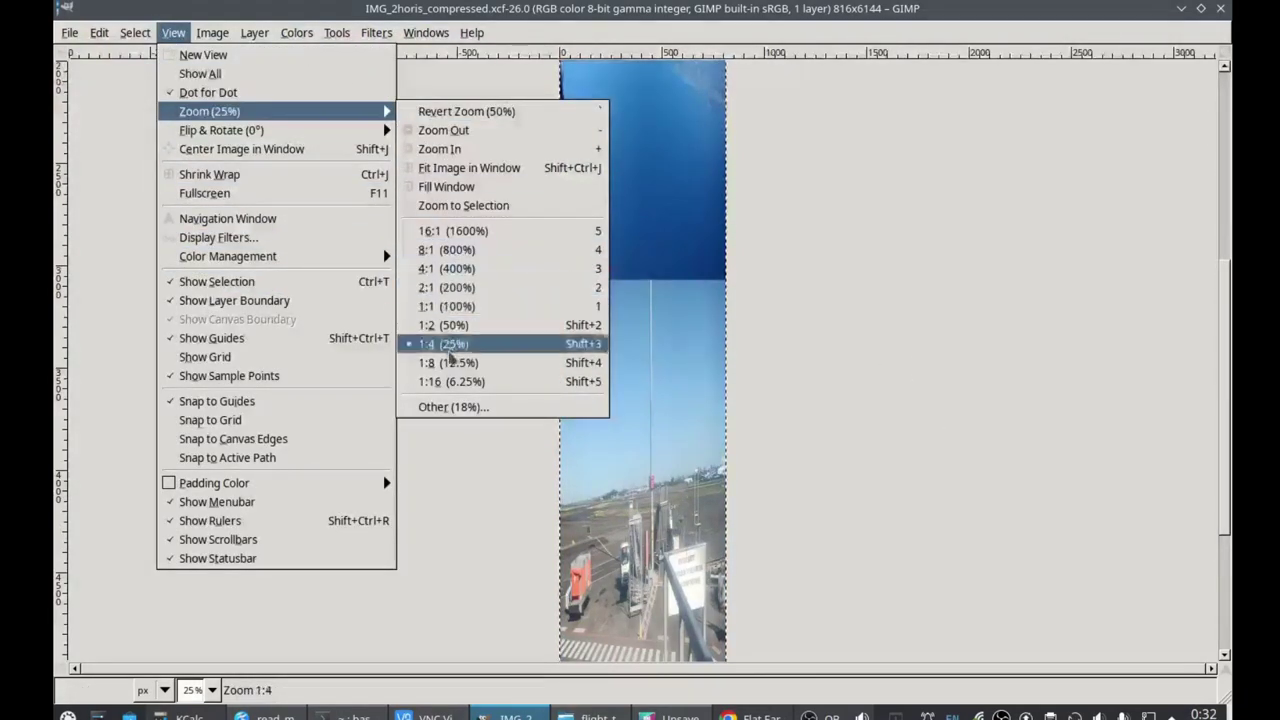
click(448, 364)
scroll(612, 262, up, 1)
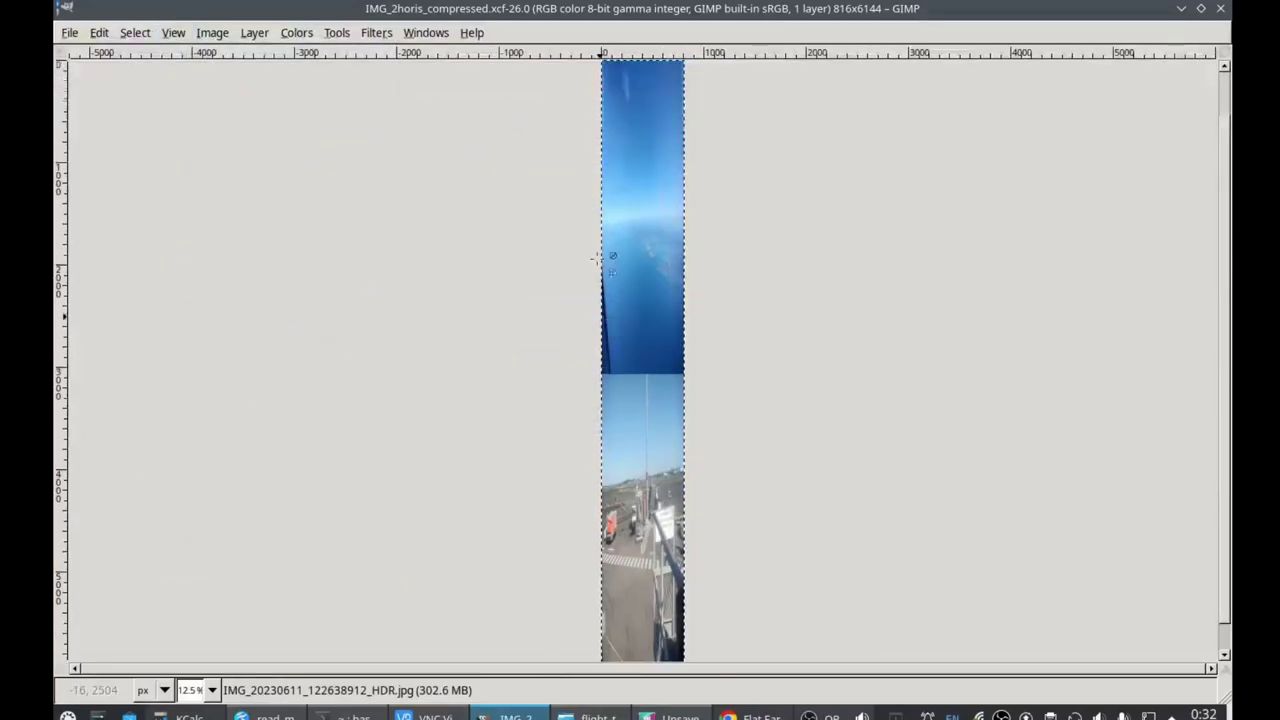